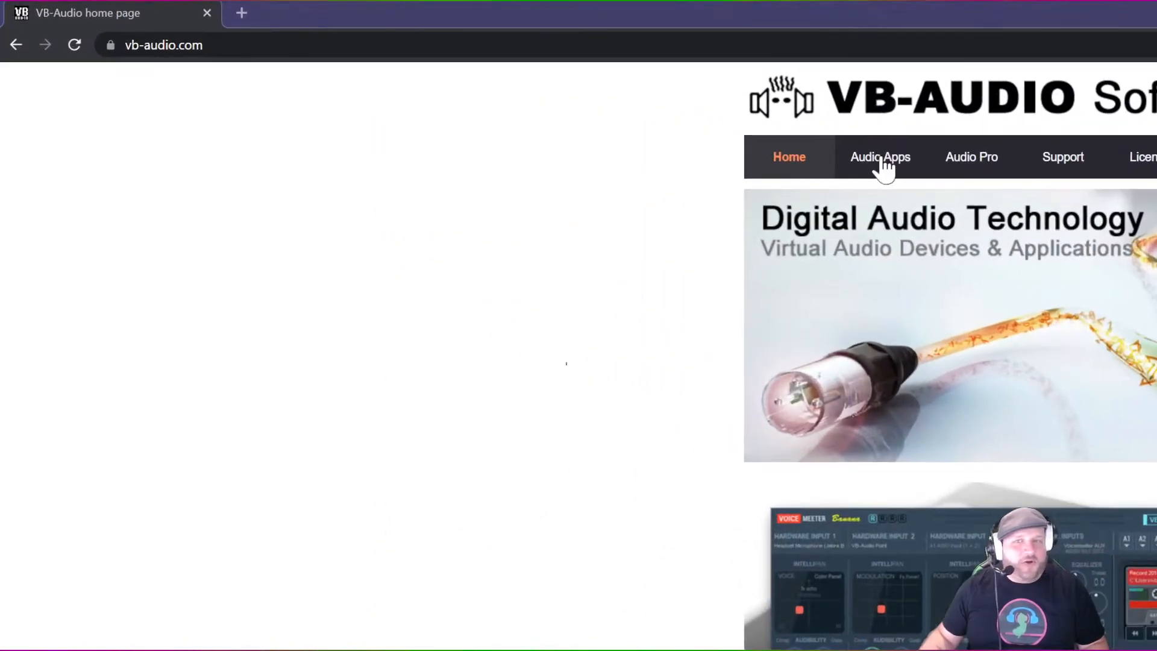
Step: Open the Audio Apps page of the VB-Audio site and view the VB-Cables A+B download section
{"action": "left_click", "coordinate": [439, 78]}
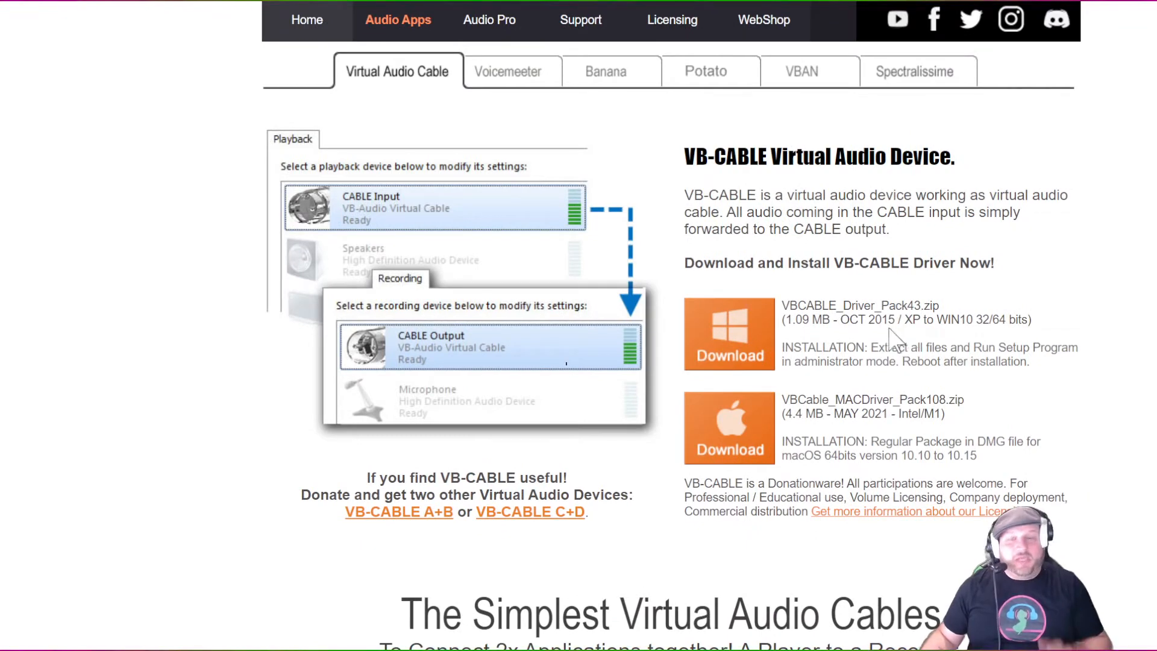
{"action": "scroll", "coordinate": [590, 346], "scroll_direction": "down", "scroll_amount": 4}
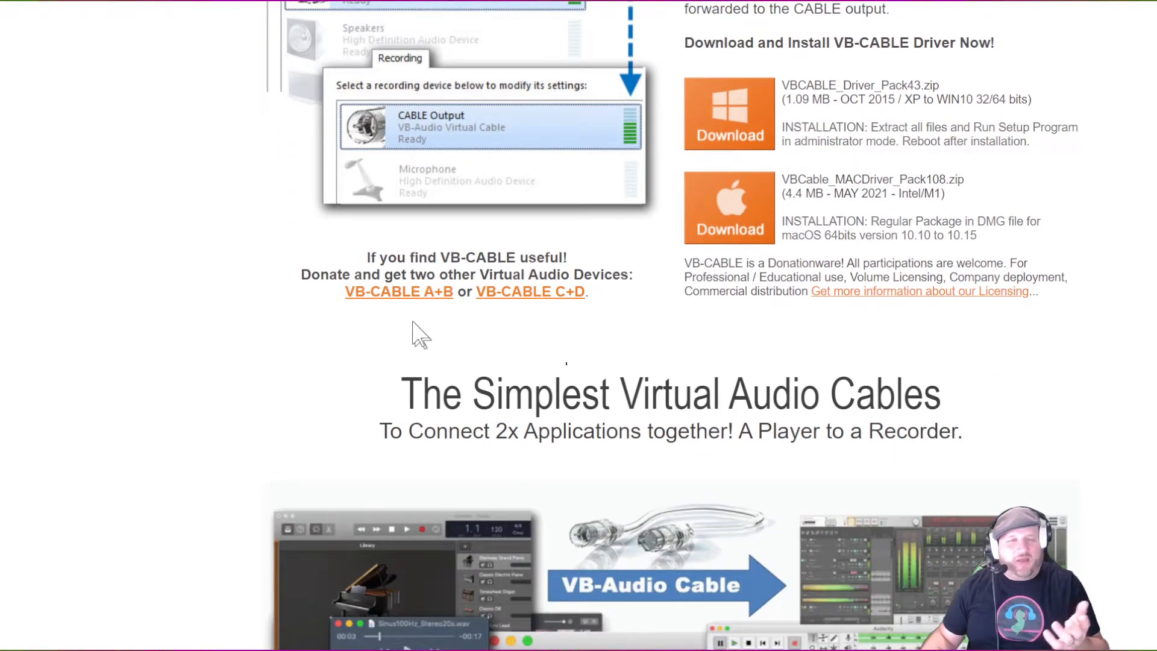
{"action": "scroll", "coordinate": [407, 294], "scroll_direction": "up", "scroll_amount": 4}
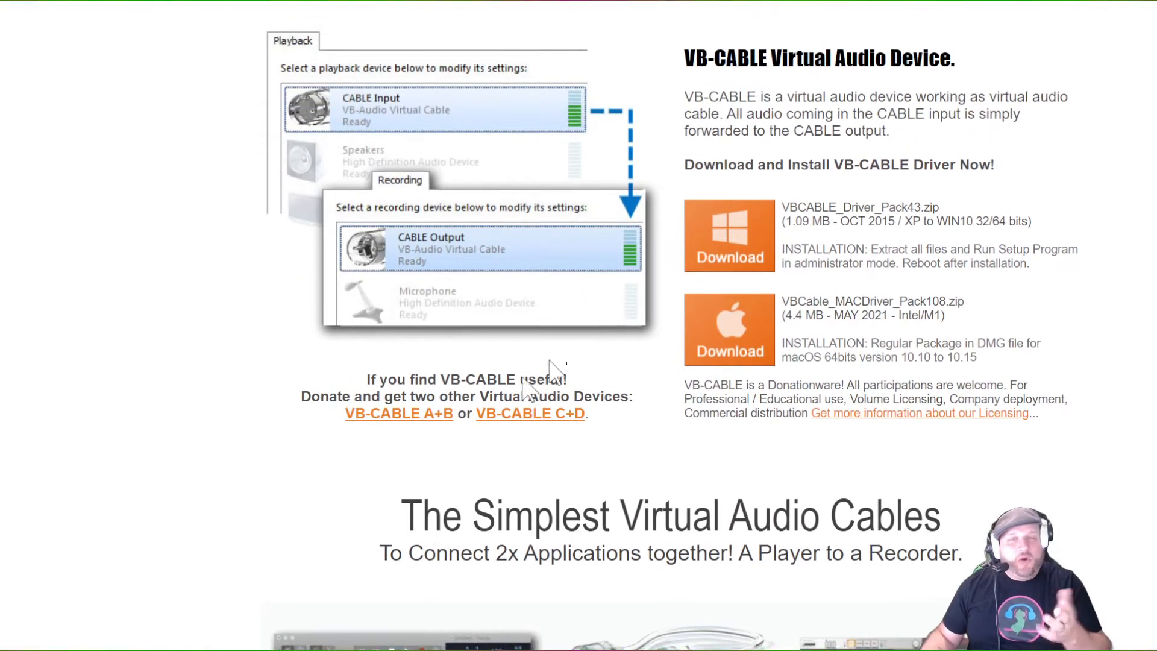
{"action": "scroll", "coordinate": [551, 365], "scroll_direction": "down", "scroll_amount": 1}
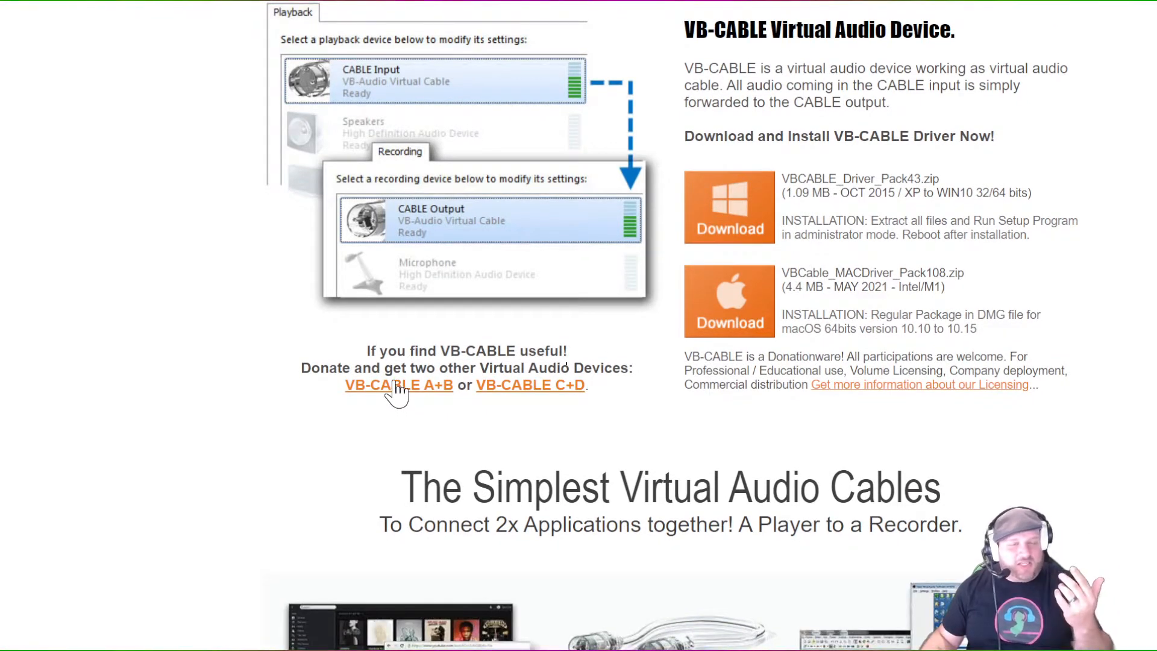
{"action": "left_click", "coordinate": [396, 386]}
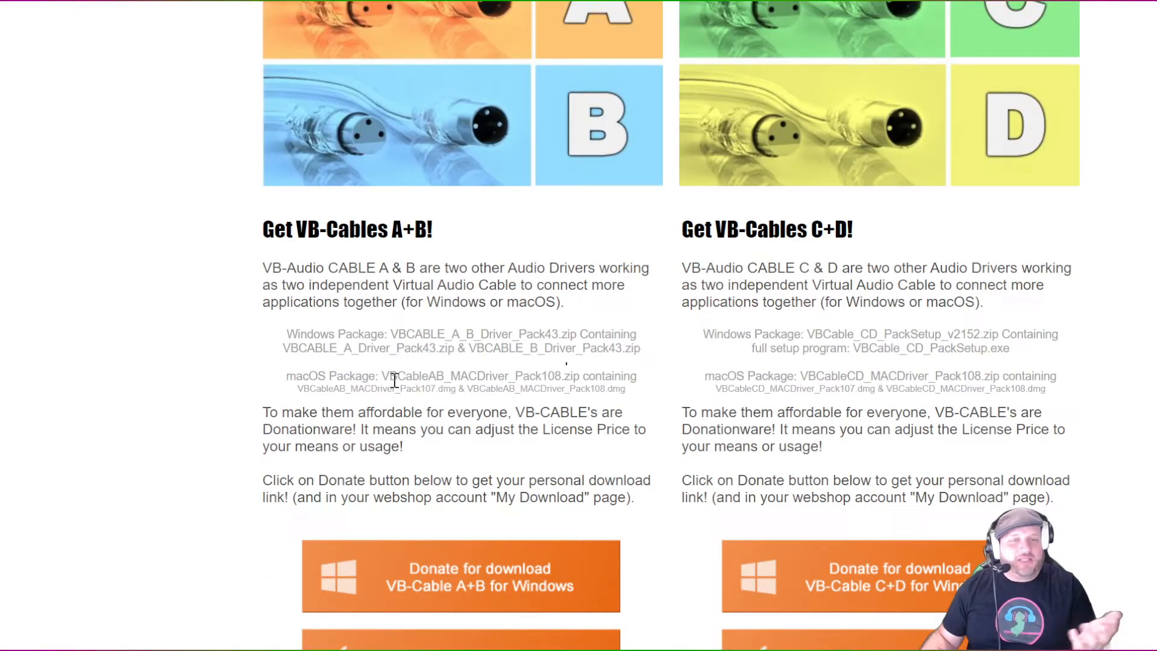
{"action": "scroll", "coordinate": [482, 386], "scroll_direction": "down", "scroll_amount": 3}
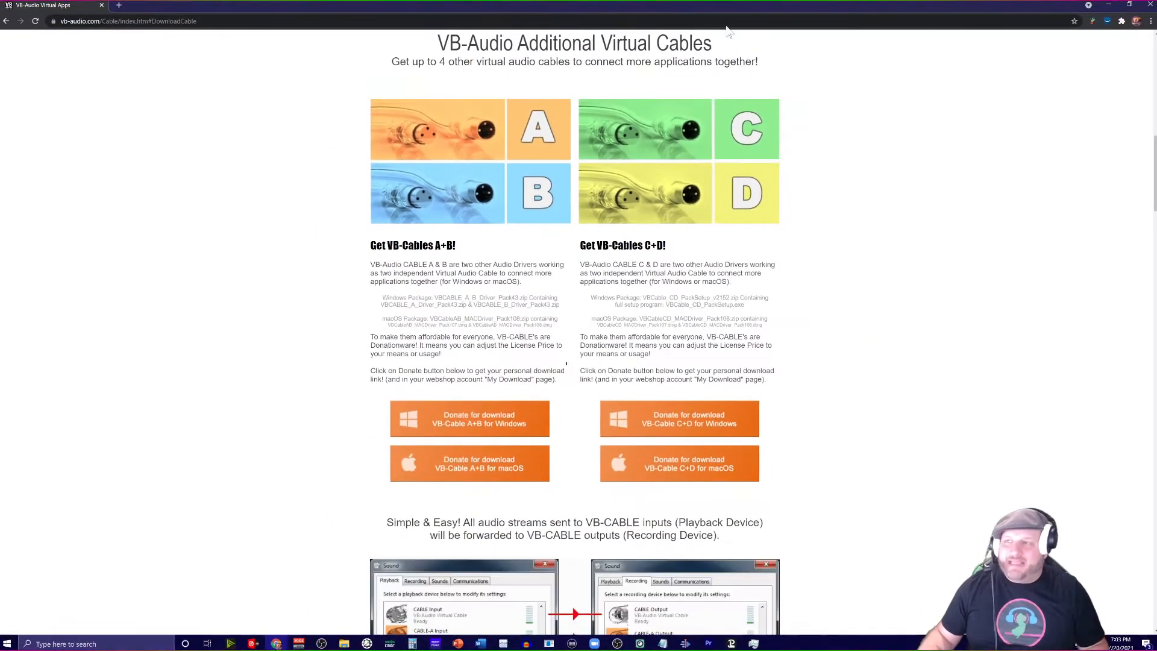
Step: Switch to File Explorer, open the desktop folder VBCABLE_A_Driver_Pack43 and run VBCABLE_Setup_x64.exe as administrator
{"action": "left_click", "coordinate": [1109, 5]}
{"action": "left_click_drag", "start_coordinate": [0, 72], "coordinate": [844, 0]}
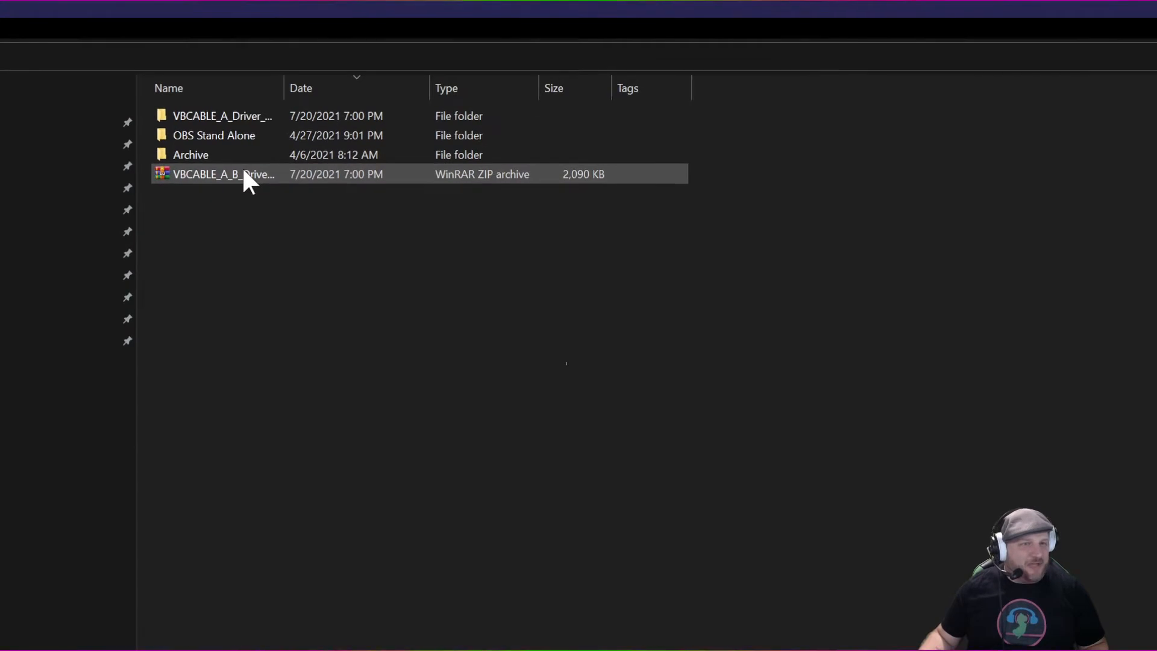
{"action": "right_click", "coordinate": [243, 170]}
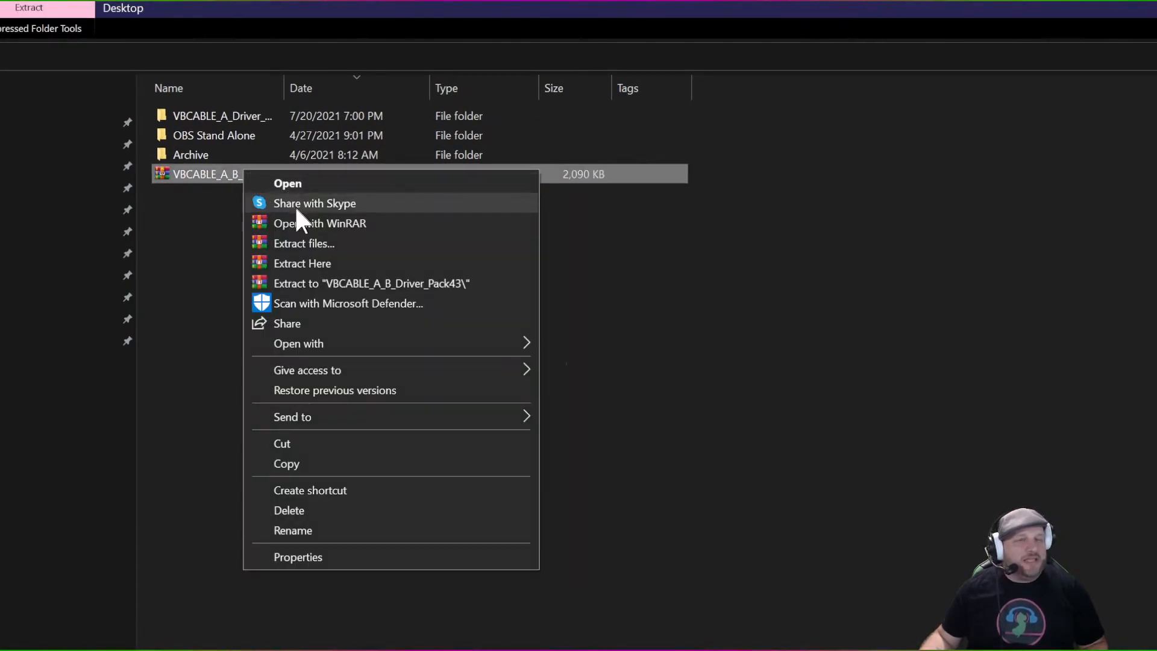
{"action": "left_click", "coordinate": [146, 218]}
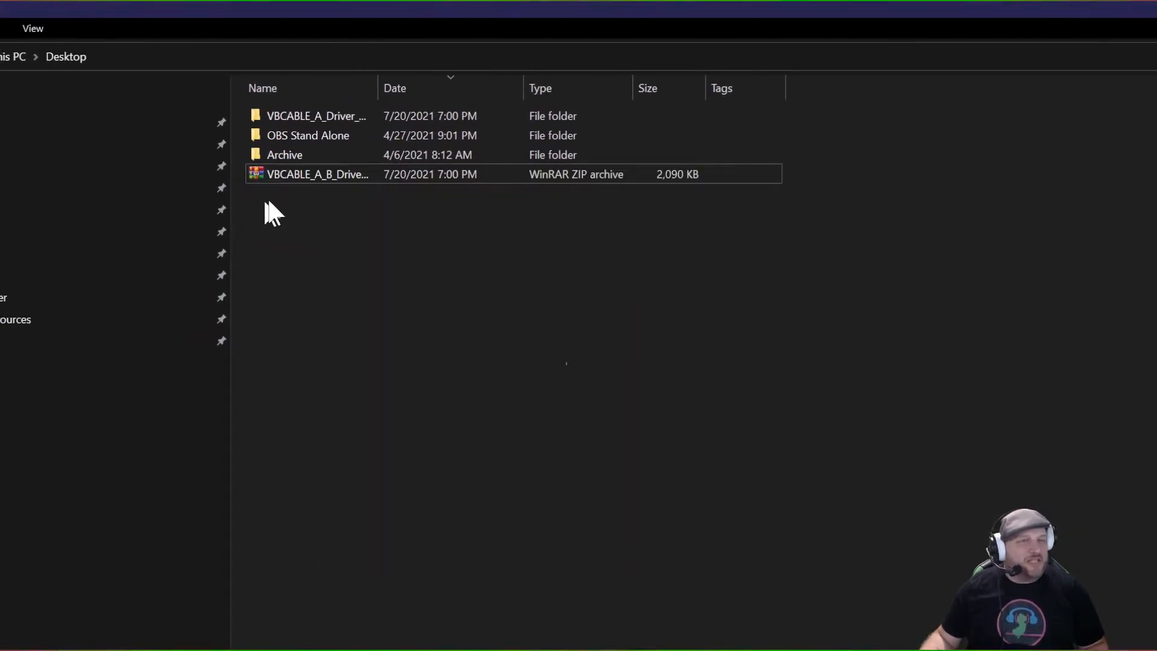
{"action": "double_click", "coordinate": [298, 114]}
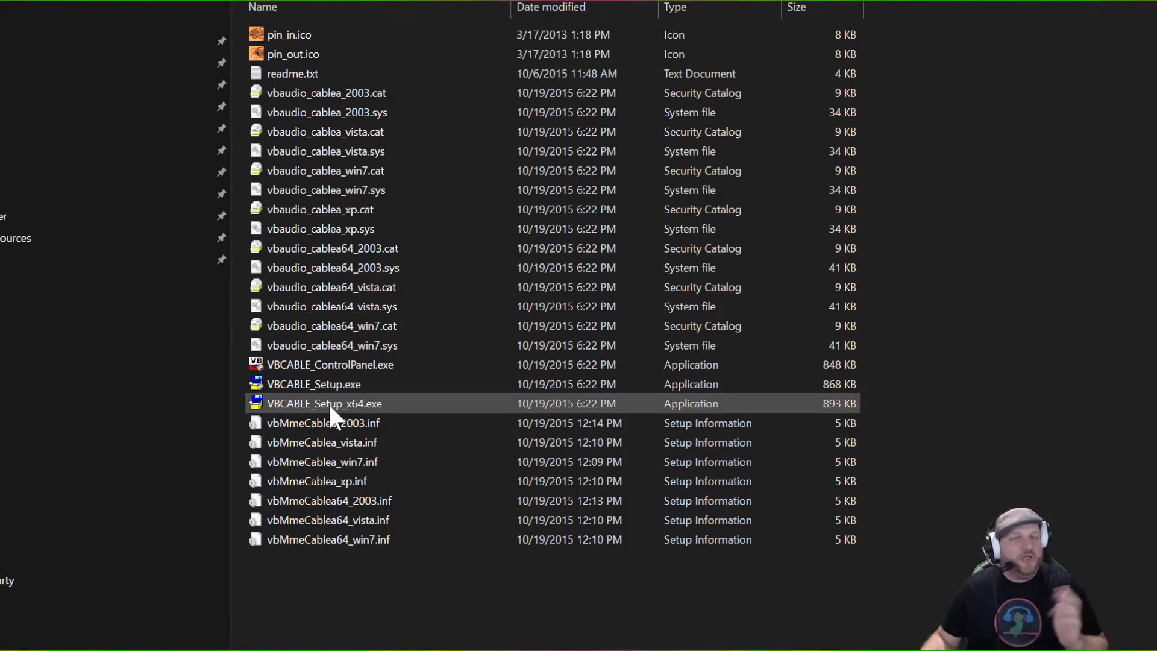
{"action": "right_click", "coordinate": [328, 403]}
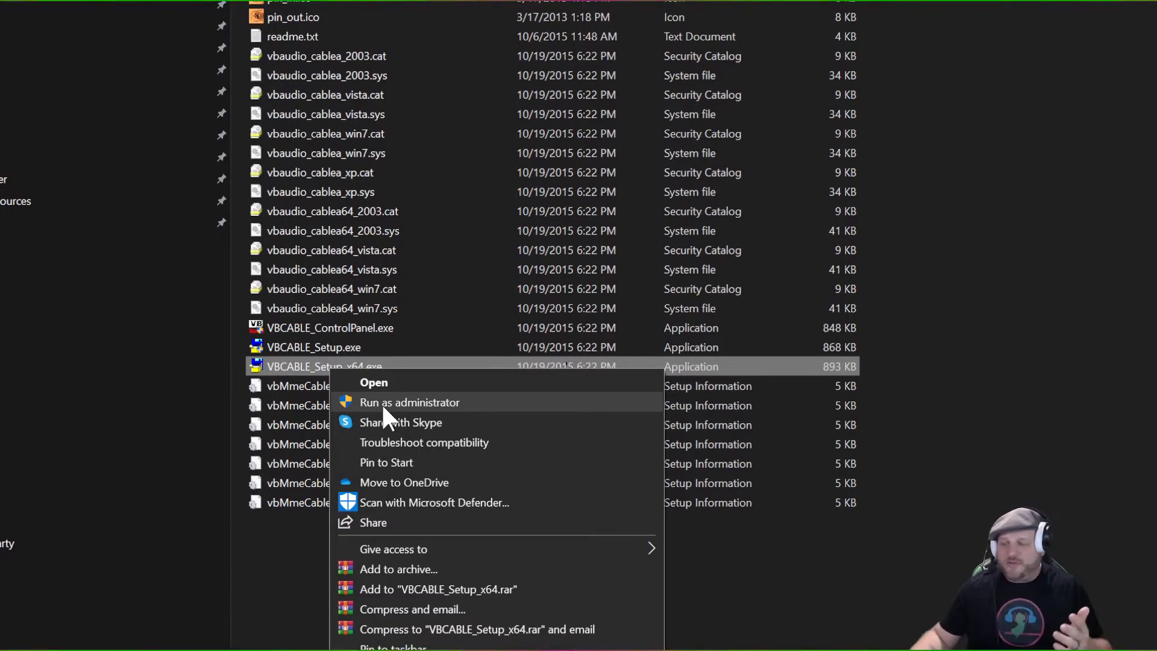
{"action": "left_click", "coordinate": [382, 403]}
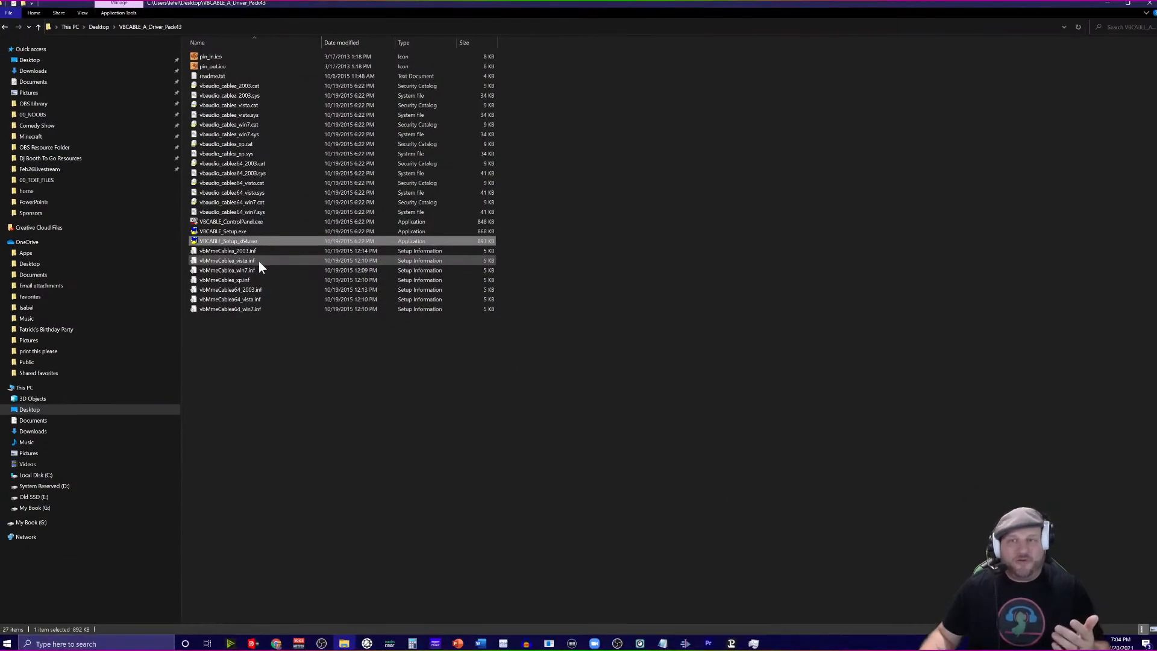
Step: Switch to VirtualDJ, open its audio settings and choose the Numark DJ2GO2 hardware preset
{"action": "left_click", "coordinate": [1112, 5]}
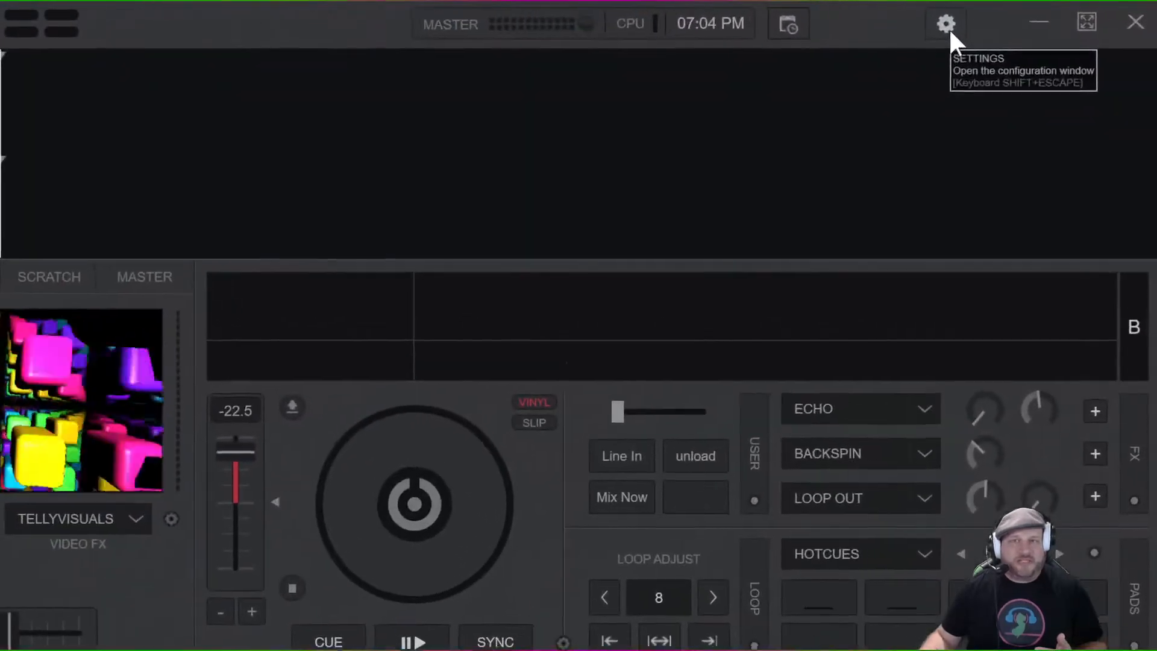
{"action": "left_click", "coordinate": [1053, 10]}
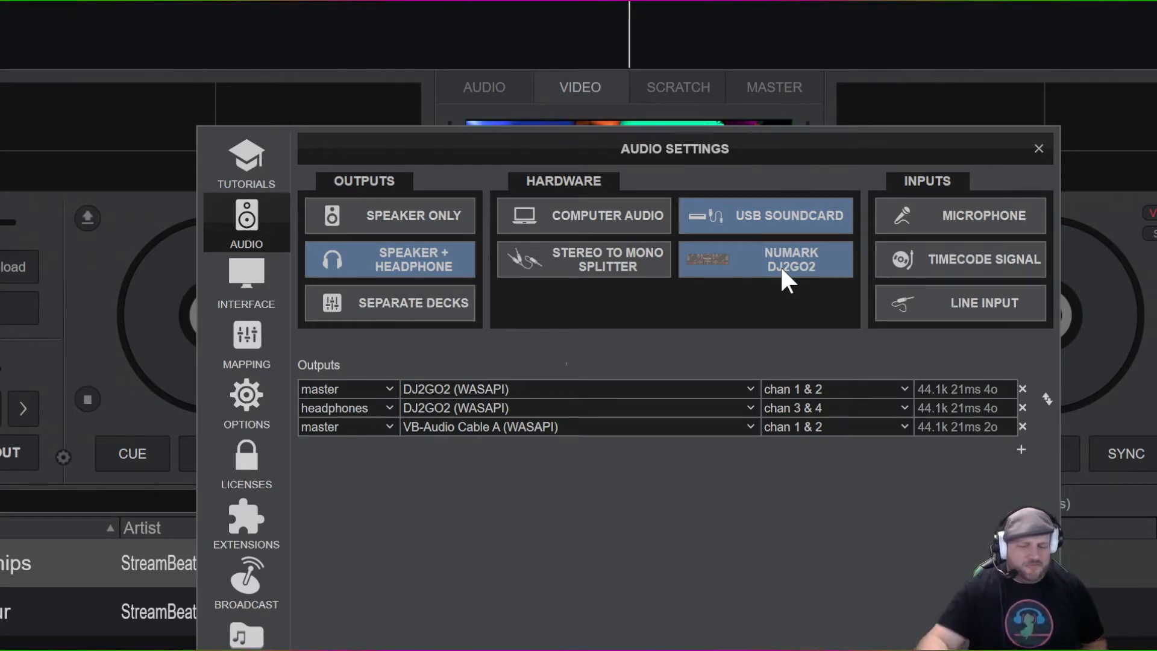
{"action": "left_click", "coordinate": [781, 268]}
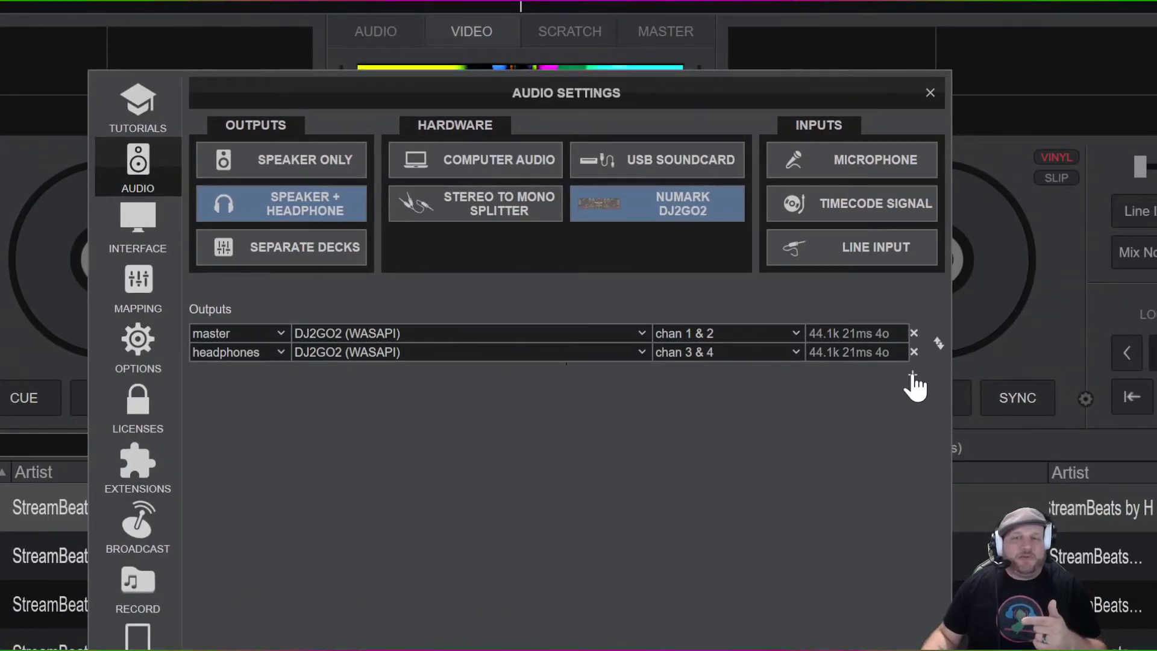
Step: Add a third output that sends master on chan 1 & 2 to VB-Audio Cable A (WASAPI)
{"action": "left_click", "coordinate": [912, 376]}
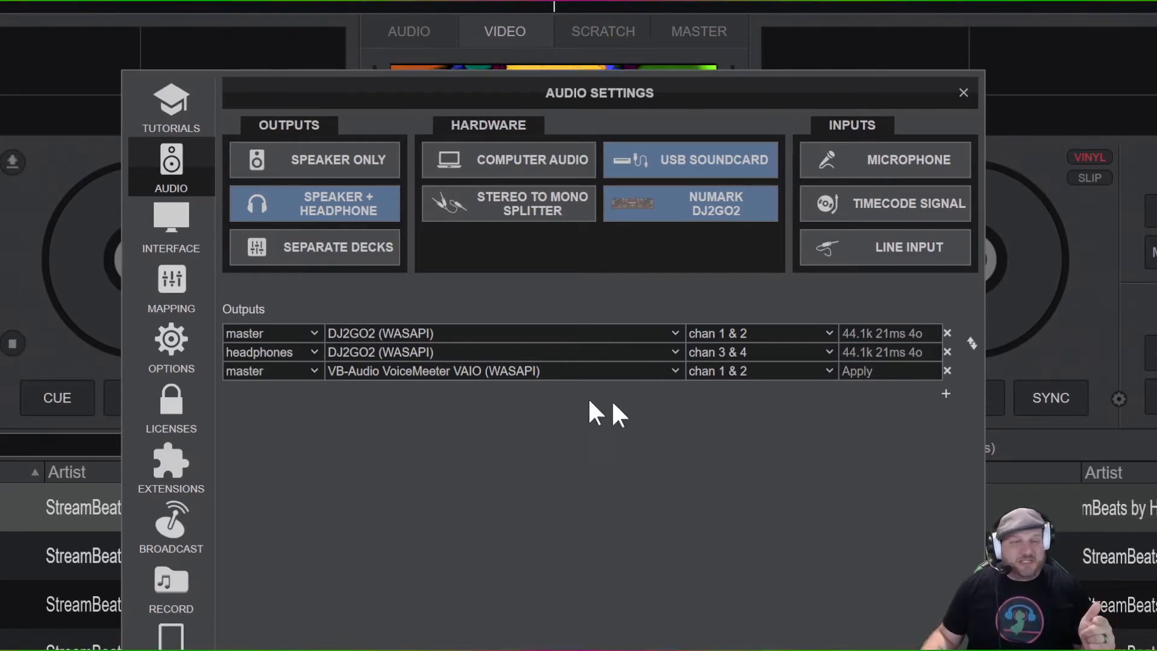
{"action": "left_click", "coordinate": [672, 370]}
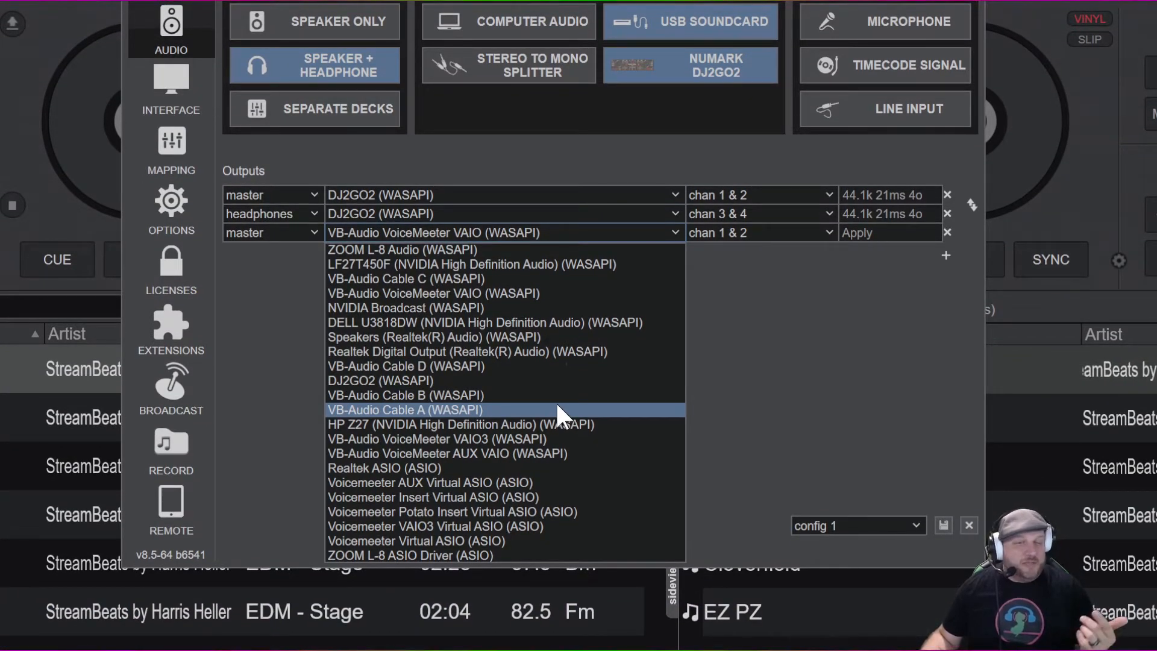
{"action": "left_click", "coordinate": [557, 408]}
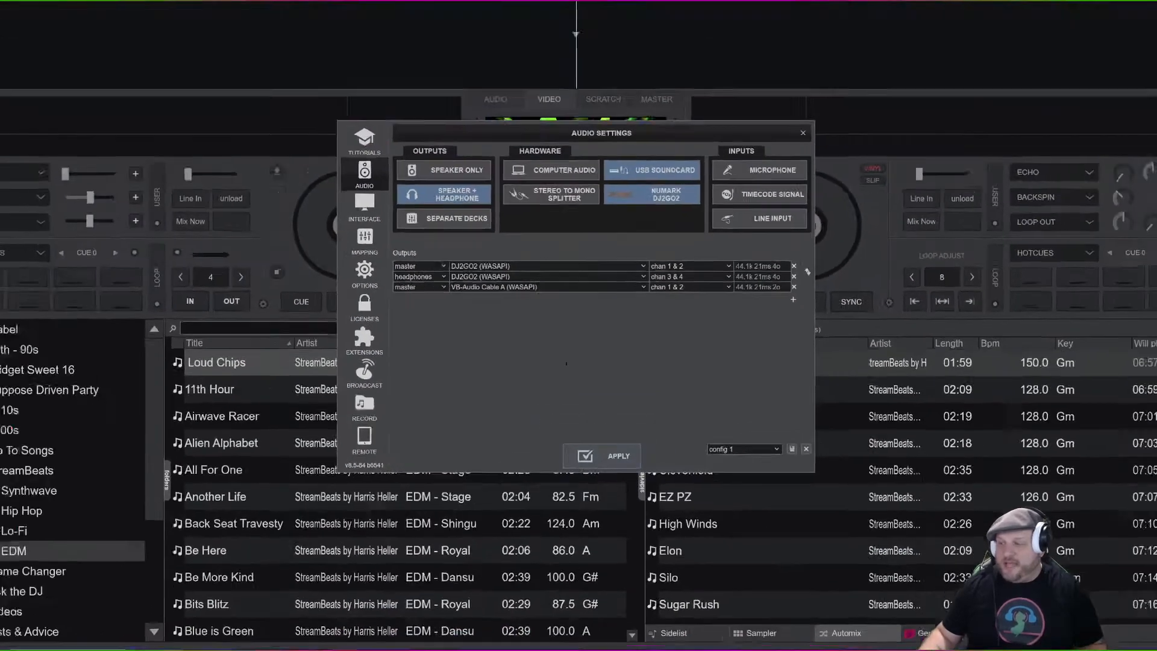
Step: Open the Windows Control Panel and bring up the audio device management under Hardware and Sound
{"action": "left_click", "coordinate": [104, 644]}
{"action": "type", "text": "con"}
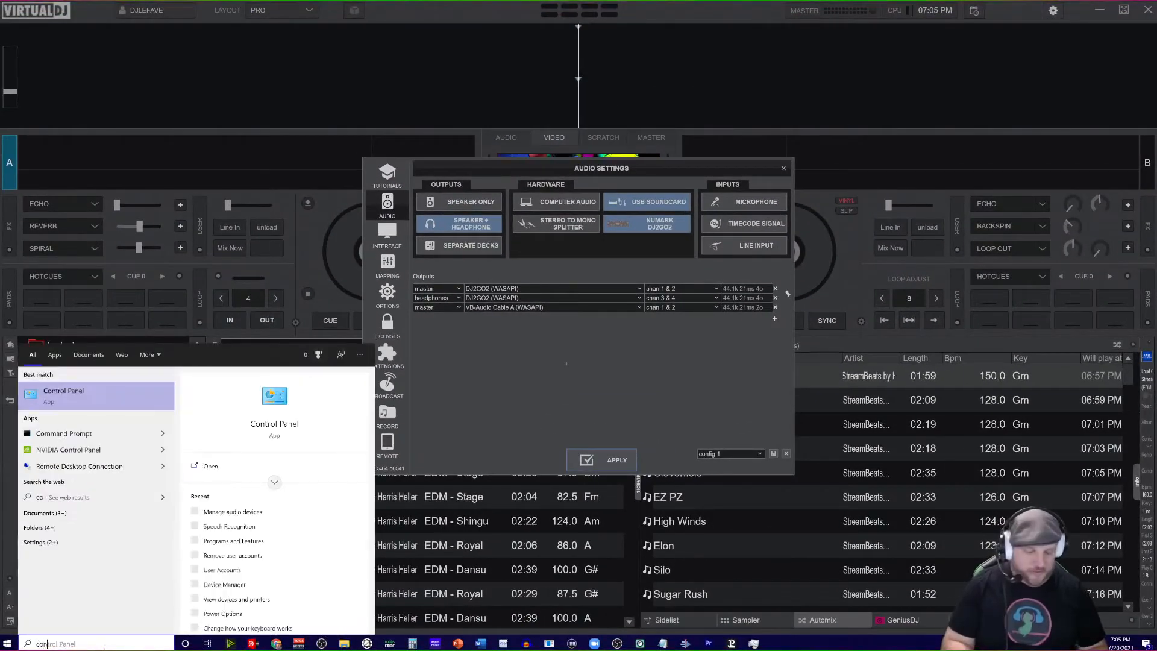
{"action": "type", "text": "trol"}
{"action": "key", "text": "Return"}
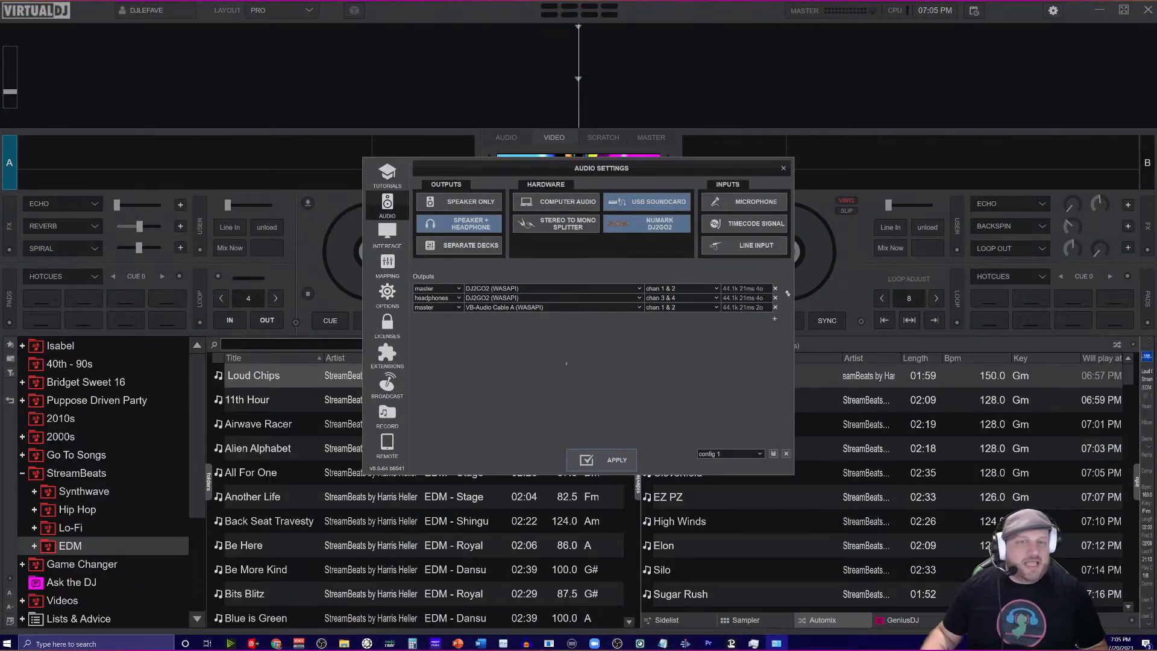
{"action": "left_click_drag", "start_coordinate": [558, 174], "coordinate": [616, 164]}
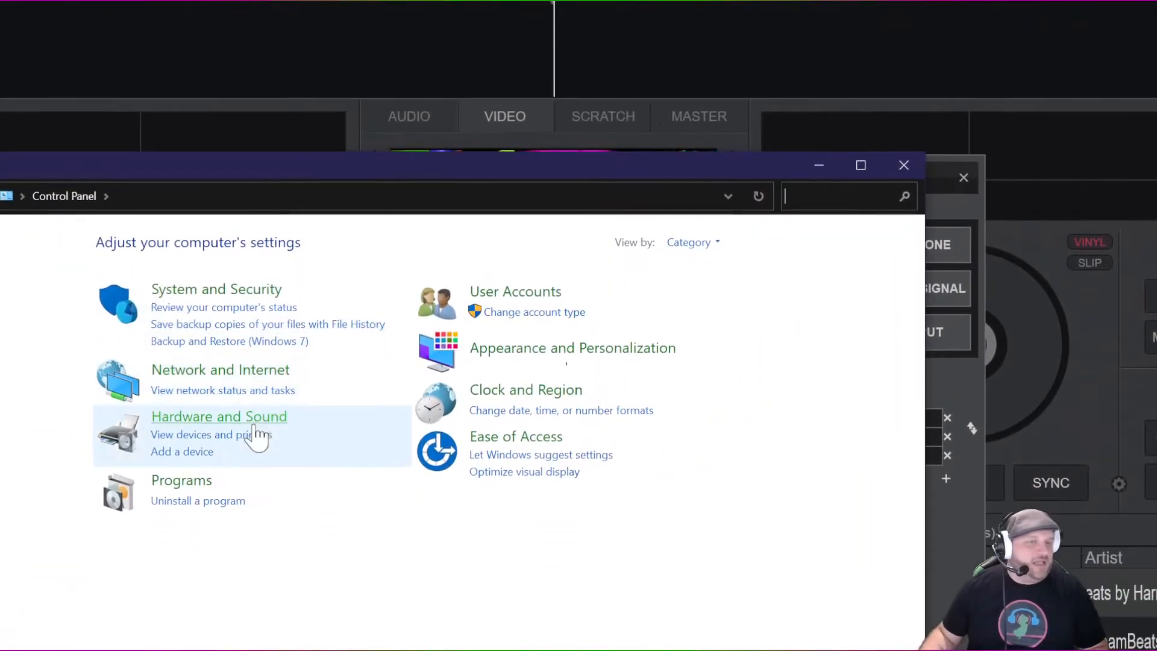
{"action": "left_click", "coordinate": [253, 419]}
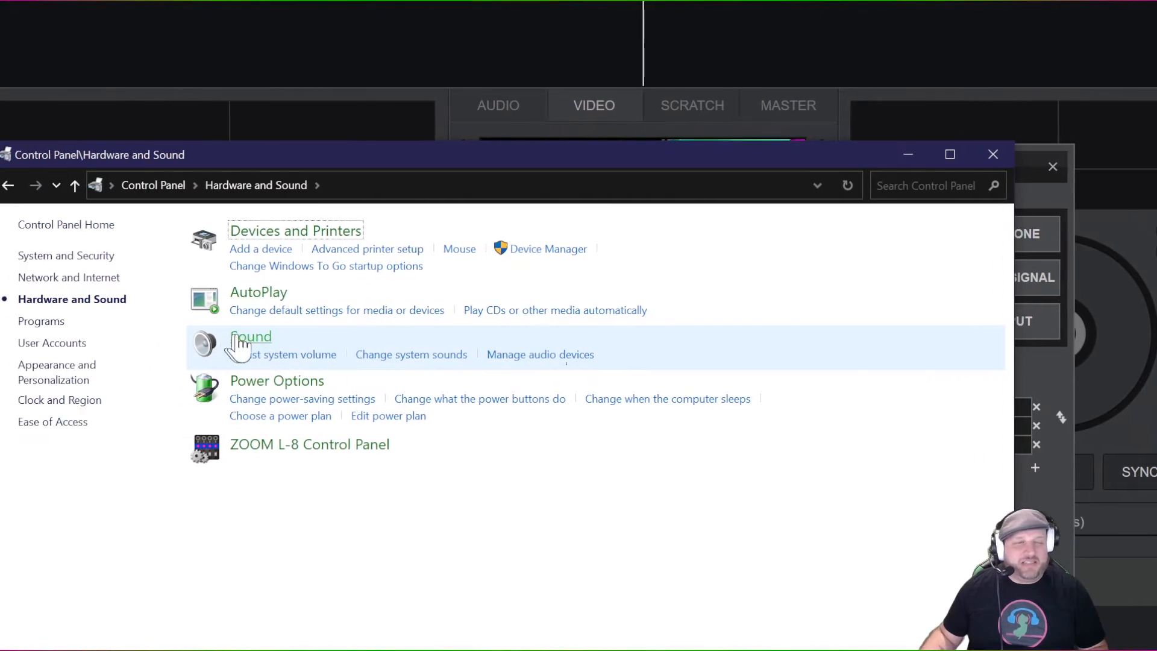
{"action": "left_click", "coordinate": [524, 357]}
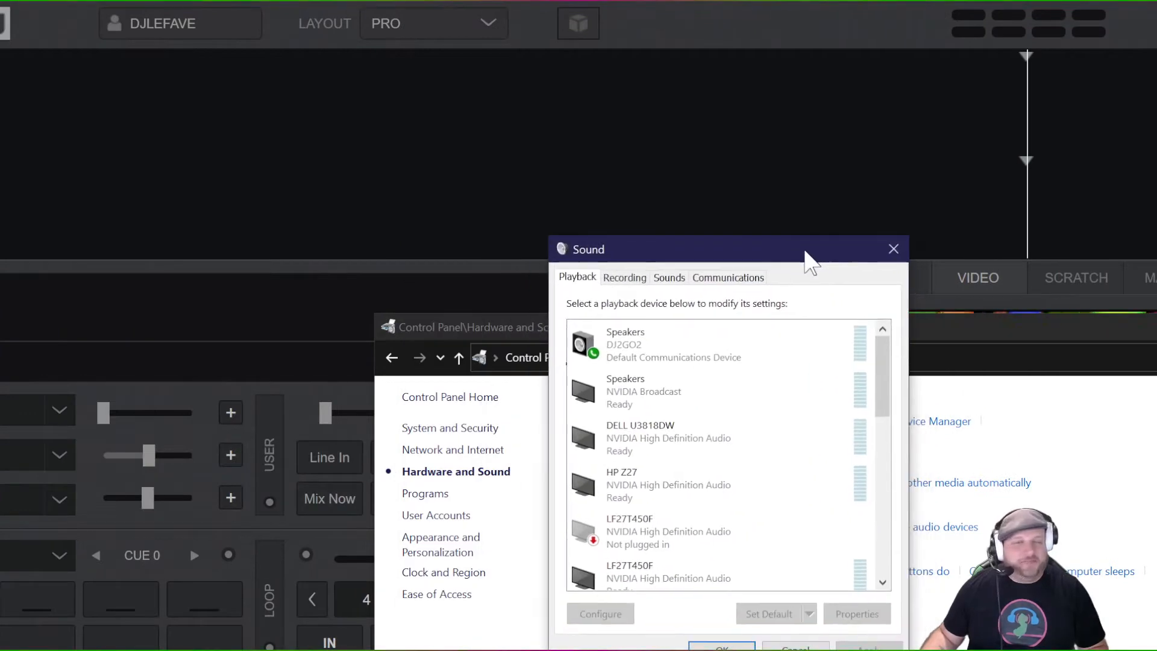
Step: Set the default format of the CABLE-A Input playback device to 24 bit, 44100 Hz (Studio Quality) and close the Control Panel
{"action": "left_click_drag", "start_coordinate": [882, 382], "coordinate": [885, 497]}
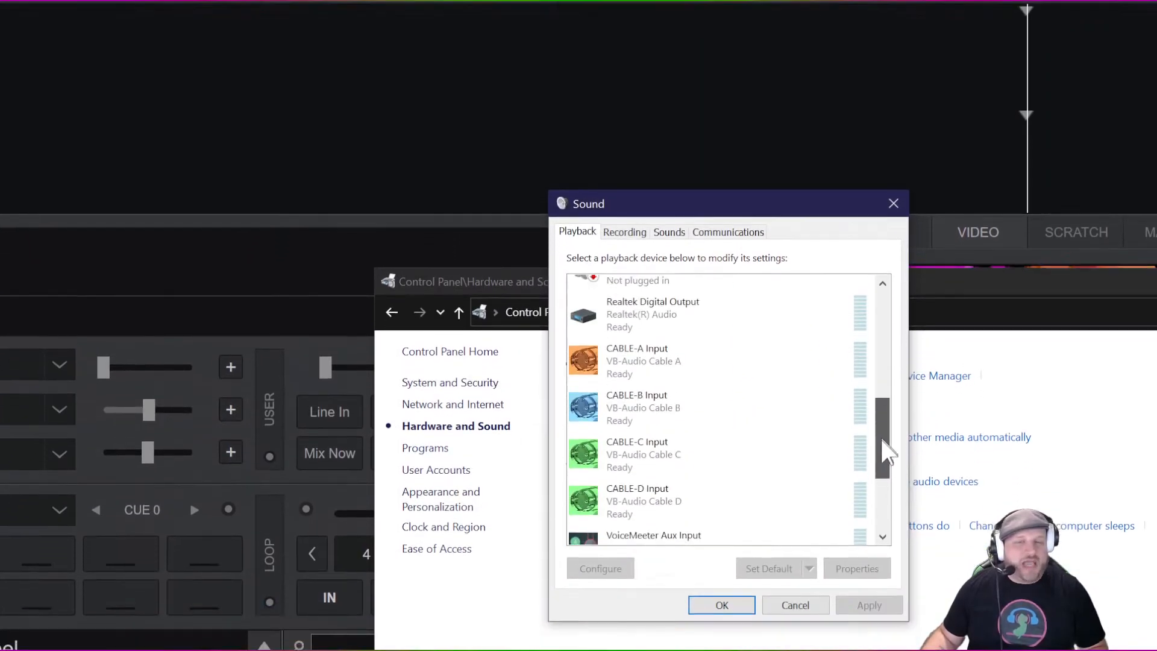
{"action": "mouse_move", "coordinate": [886, 457]}
{"action": "left_mouse_down"}
{"action": "mouse_move", "coordinate": [894, 465]}
{"action": "mouse_move", "coordinate": [886, 440]}
{"action": "left_mouse_up"}
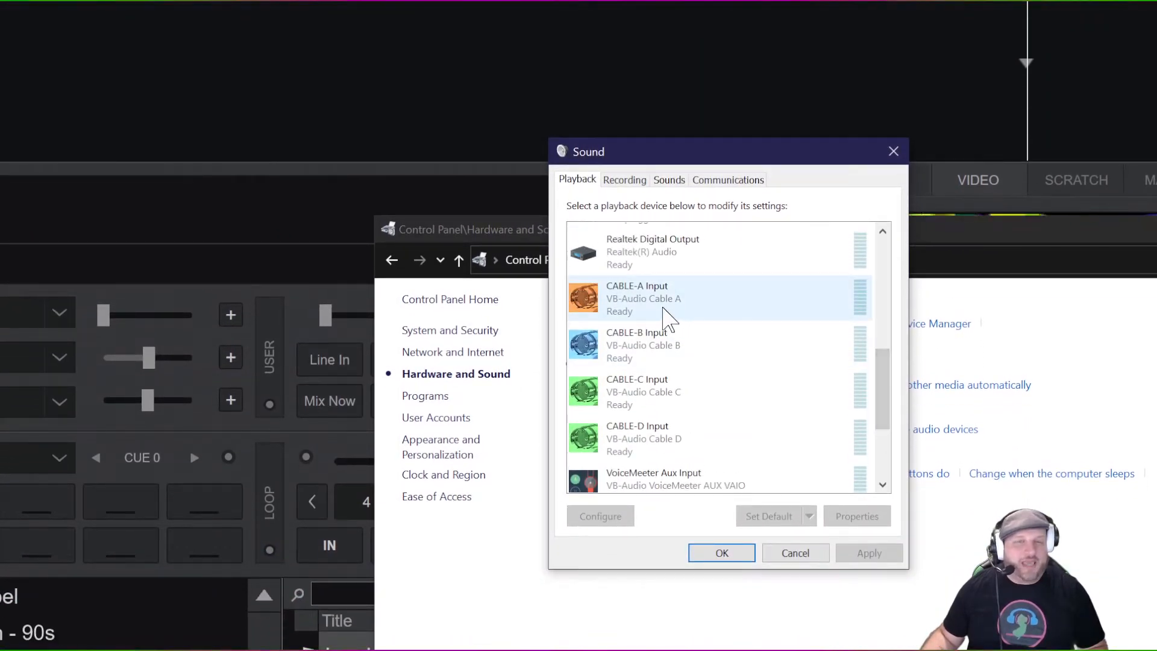
{"action": "right_click", "coordinate": [663, 302]}
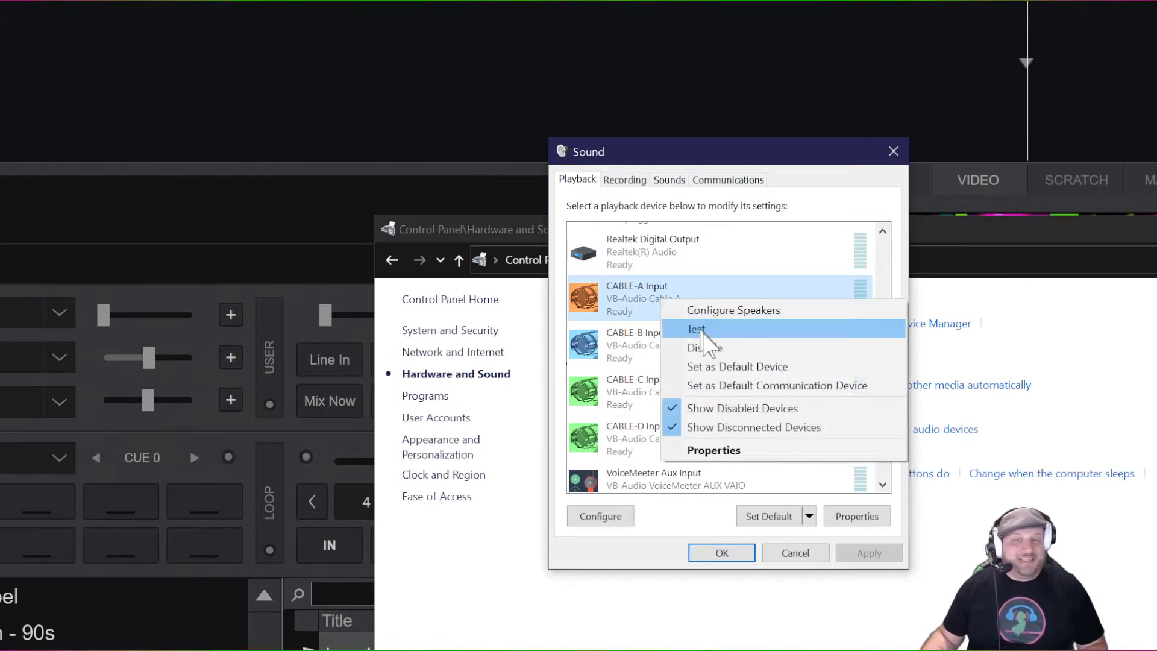
{"action": "left_click", "coordinate": [741, 450]}
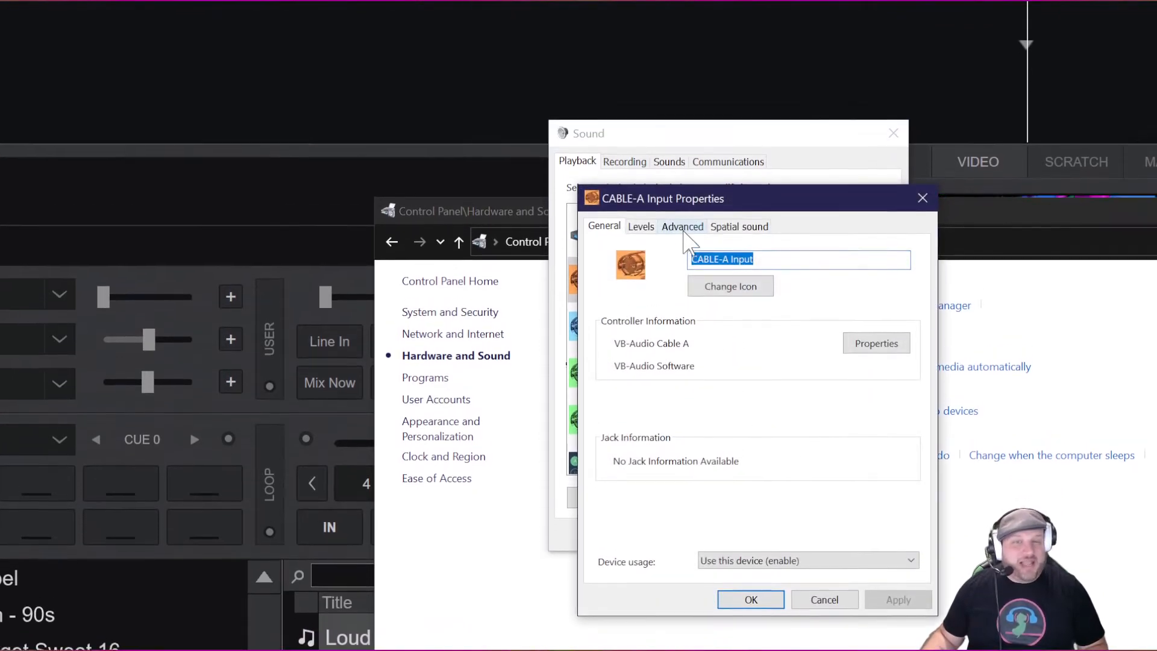
{"action": "left_click", "coordinate": [682, 227]}
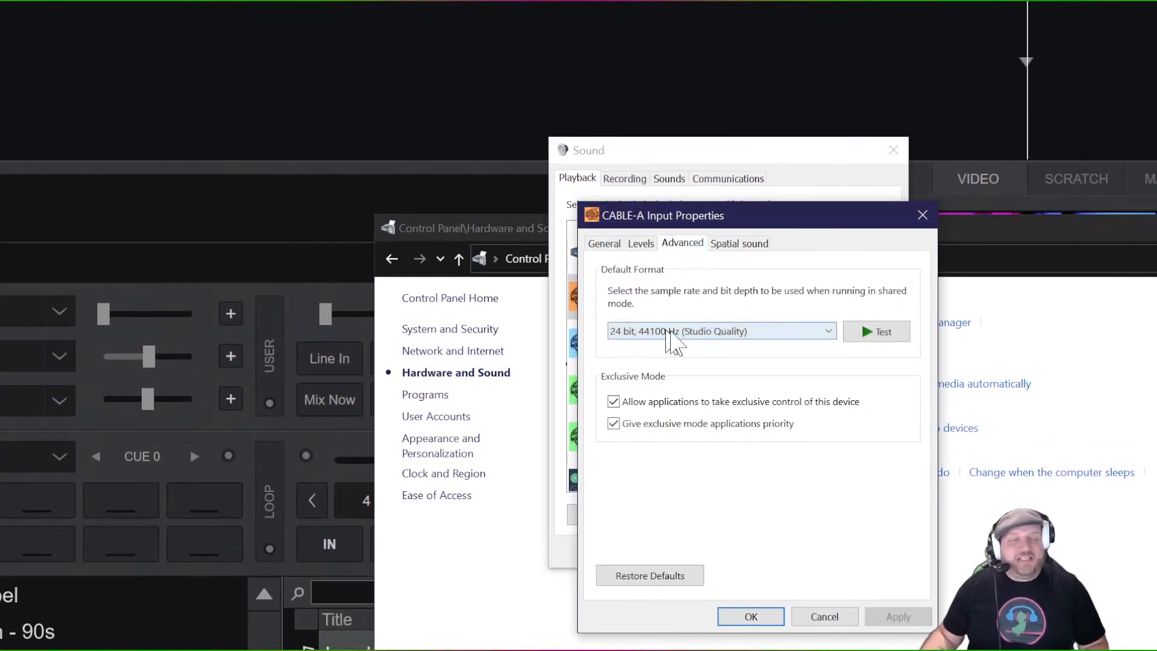
{"action": "left_click", "coordinate": [788, 335]}
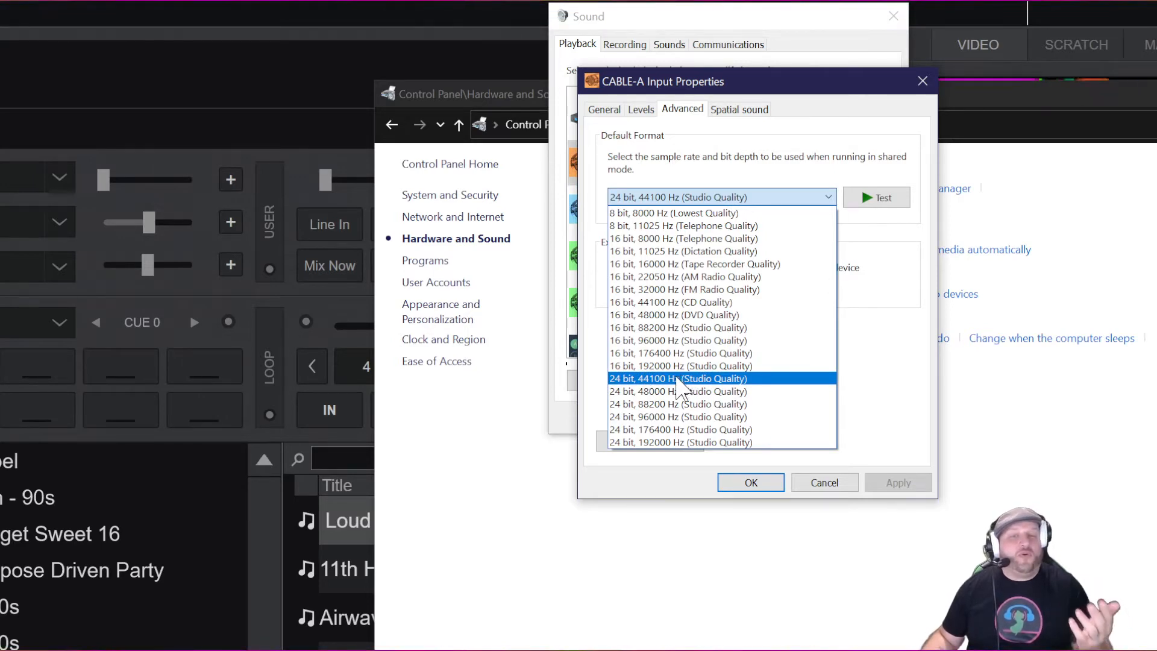
{"action": "left_click", "coordinate": [681, 378]}
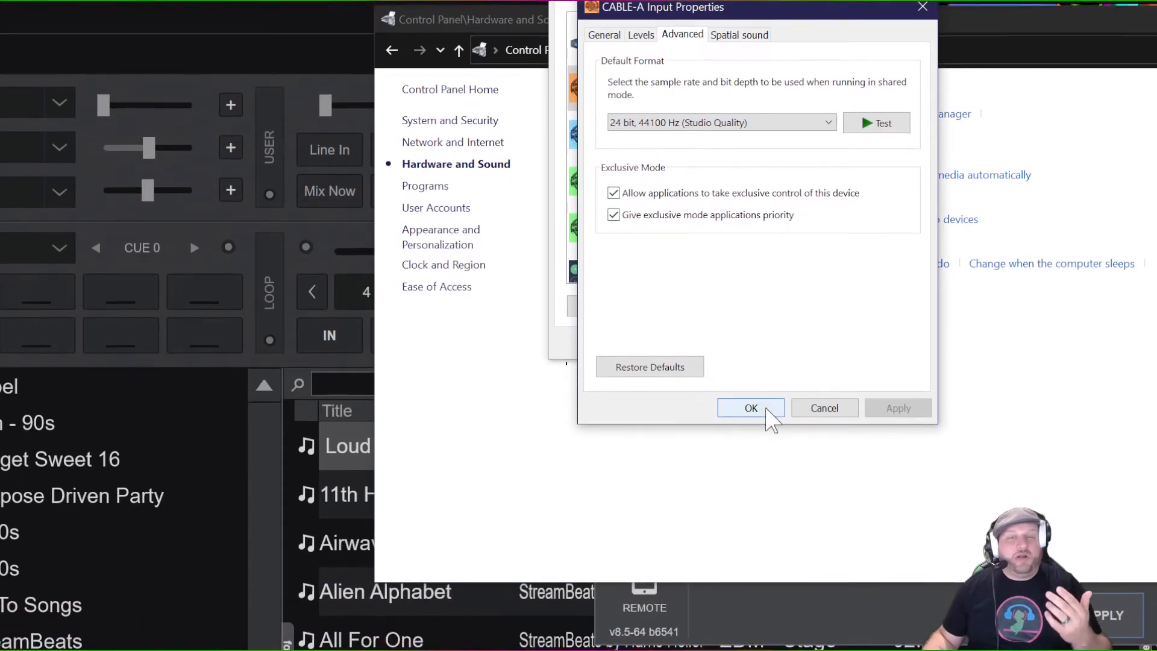
{"action": "left_click", "coordinate": [766, 408]}
{"action": "left_click", "coordinate": [743, 338]}
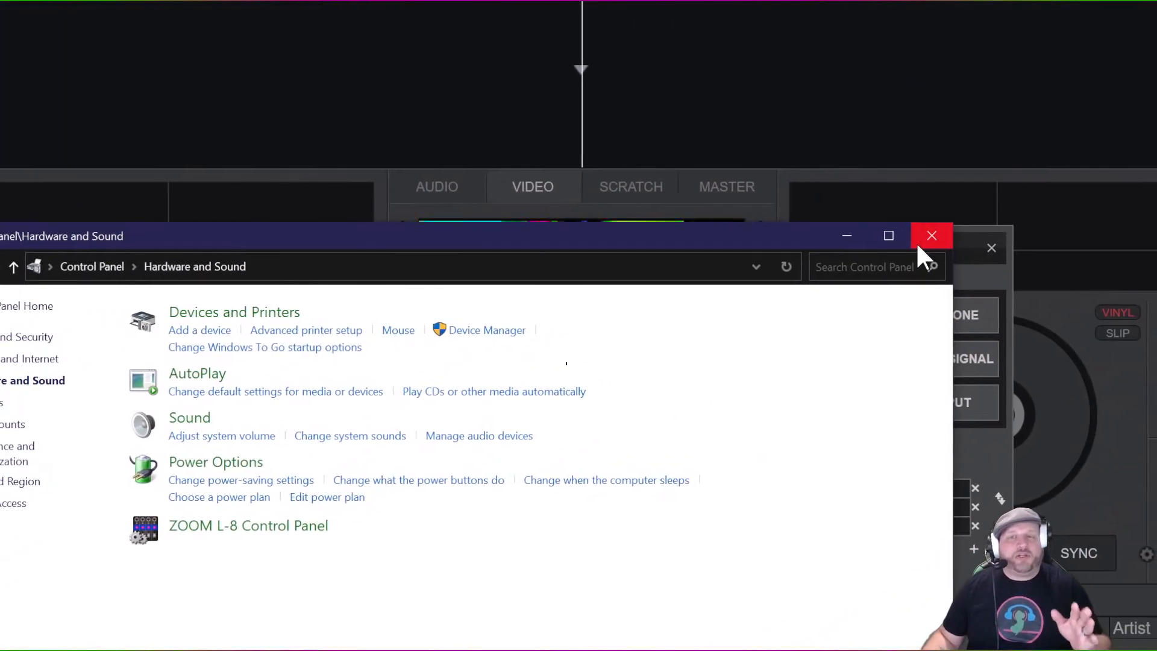
{"action": "left_click", "coordinate": [960, 231]}
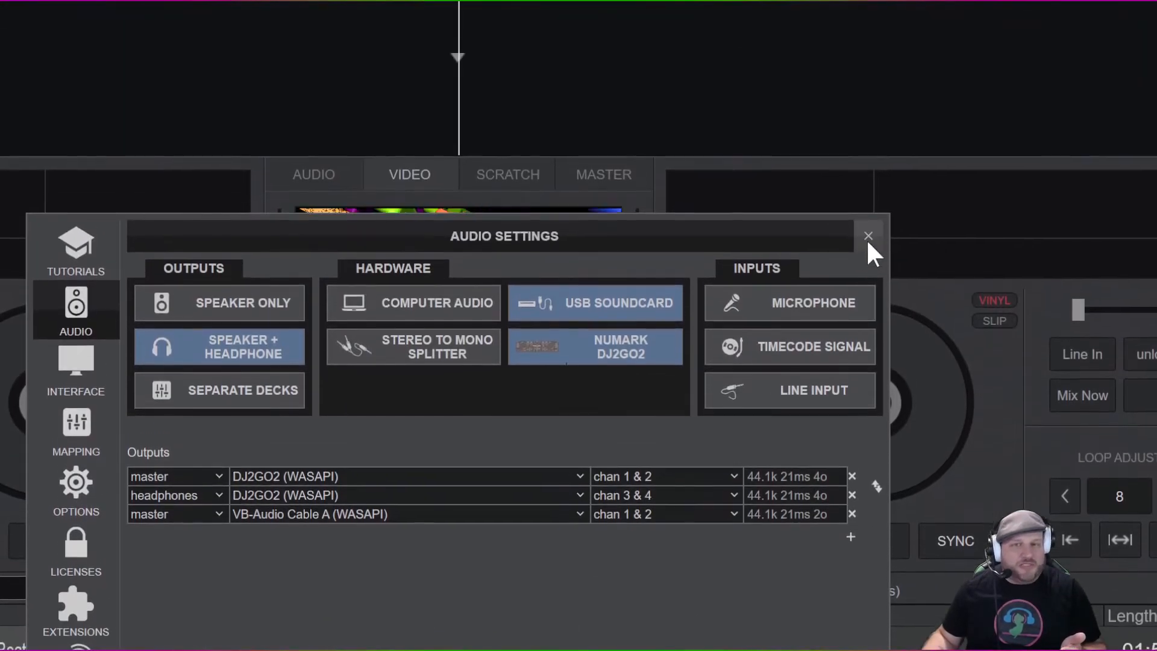
Step: Close VirtualDJ's audio settings, switch to OBS Studio and add a new scene named Audio
{"action": "left_click", "coordinate": [868, 237]}
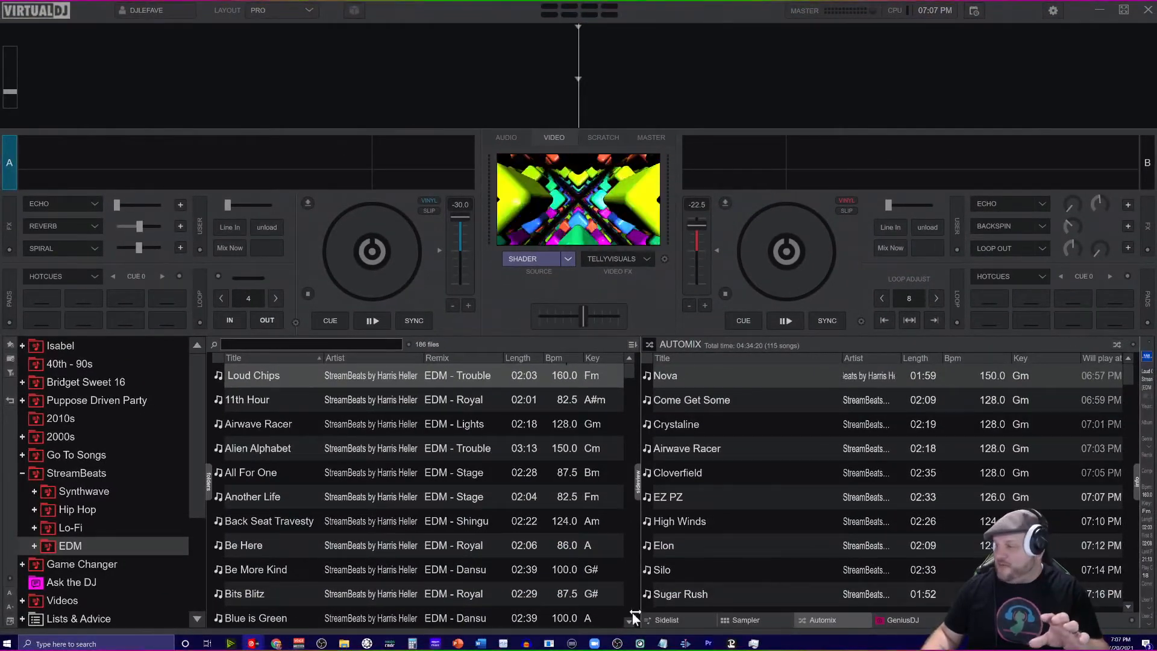
{"action": "left_click", "coordinate": [617, 643]}
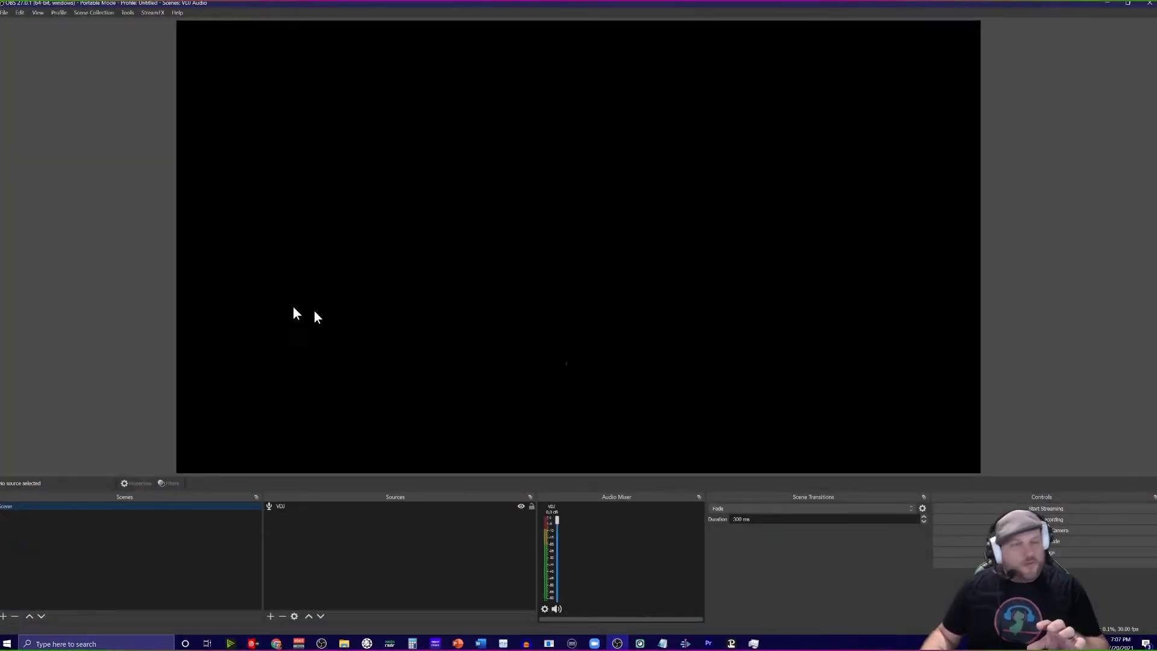
{"action": "left_click", "coordinate": [4, 616]}
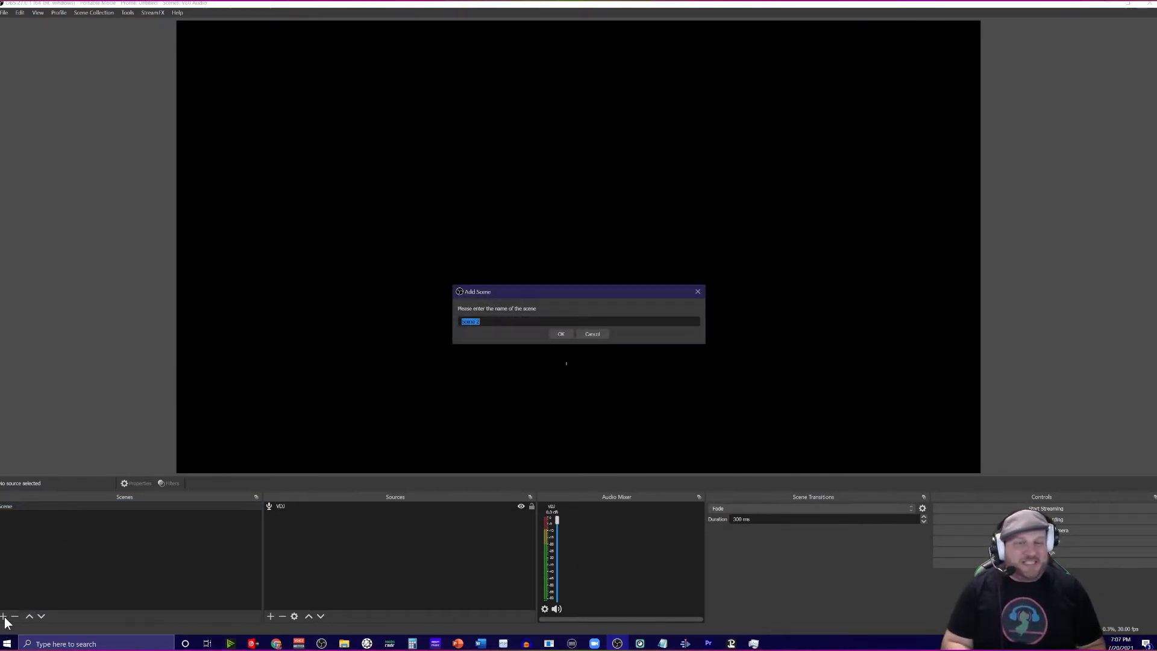
{"action": "type", "text": "Audio"}
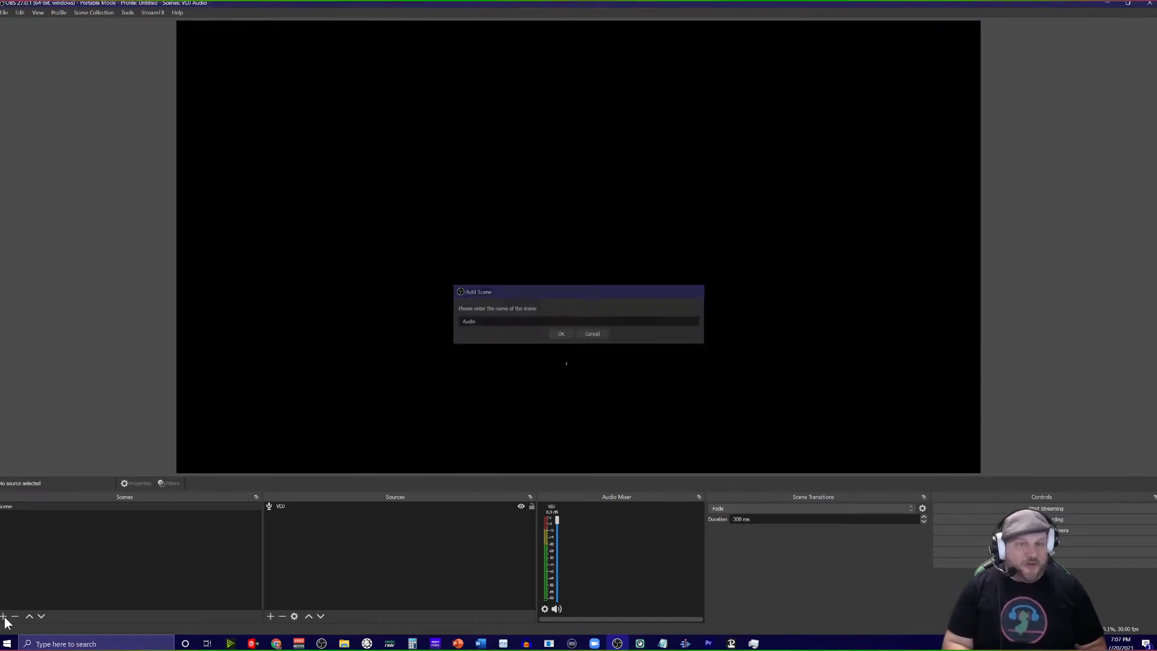
{"action": "key", "text": "Return"}
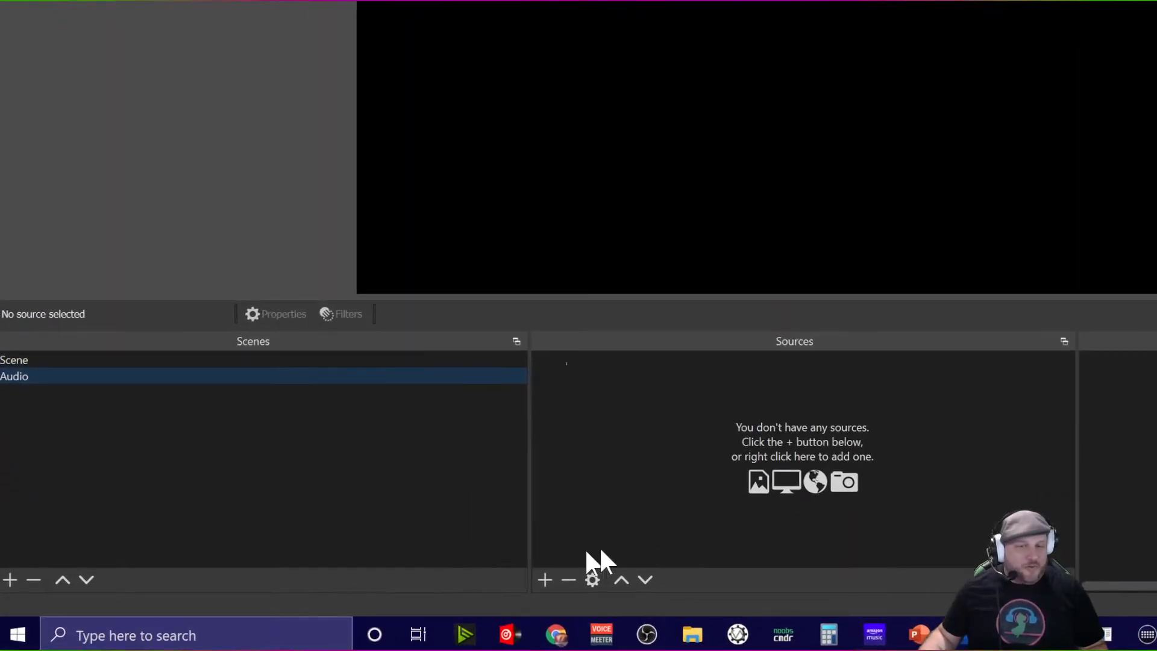
Step: Add an Audio Input Capture source named VDJ VB-Cable A to the Audio scene, using the device CABLE-C Input (VB-Audio Cable A)
{"action": "left_click", "coordinate": [546, 580]}
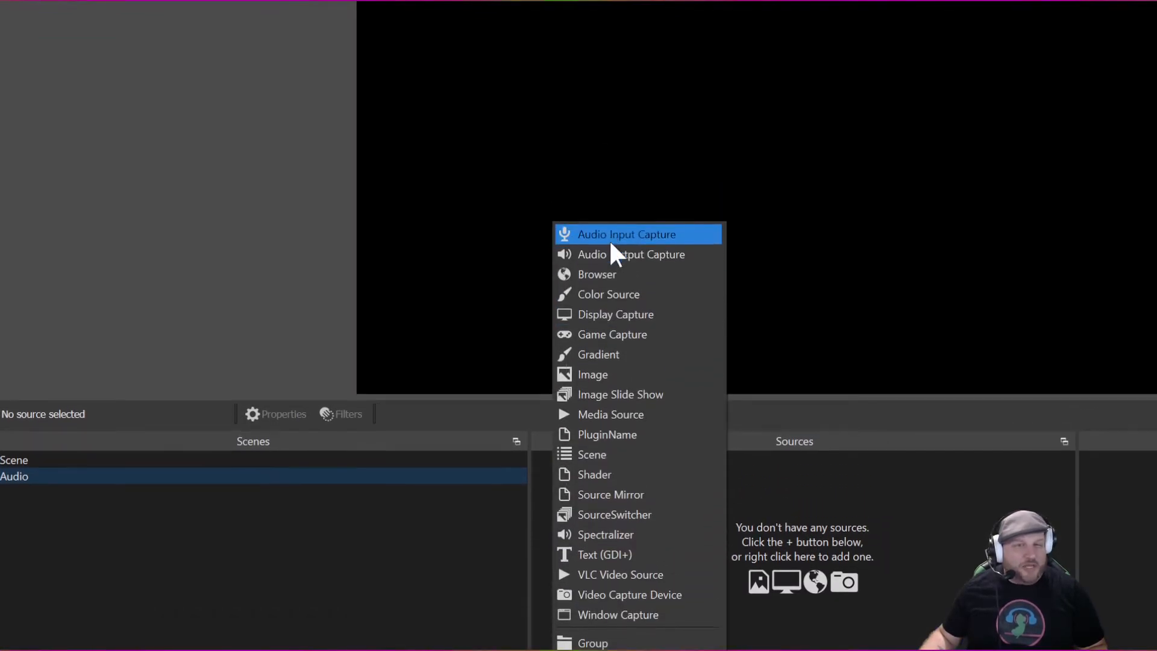
{"action": "left_click", "coordinate": [610, 241]}
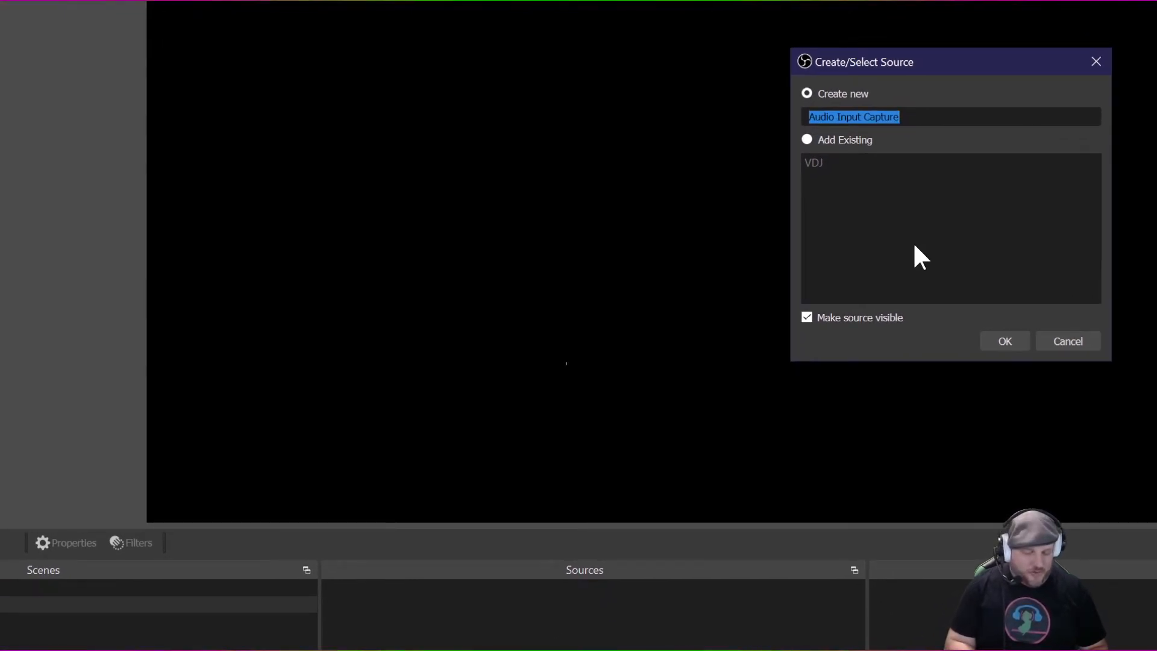
{"action": "type", "text": "VDJ VB-"}
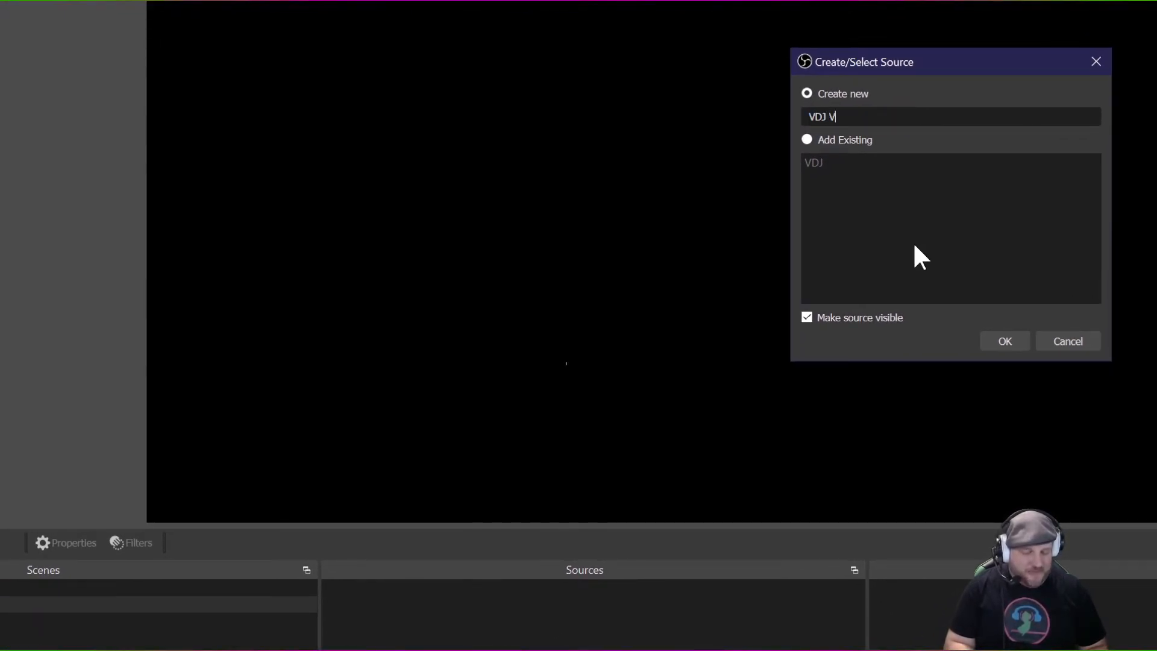
{"action": "type", "text": "Cable A"}
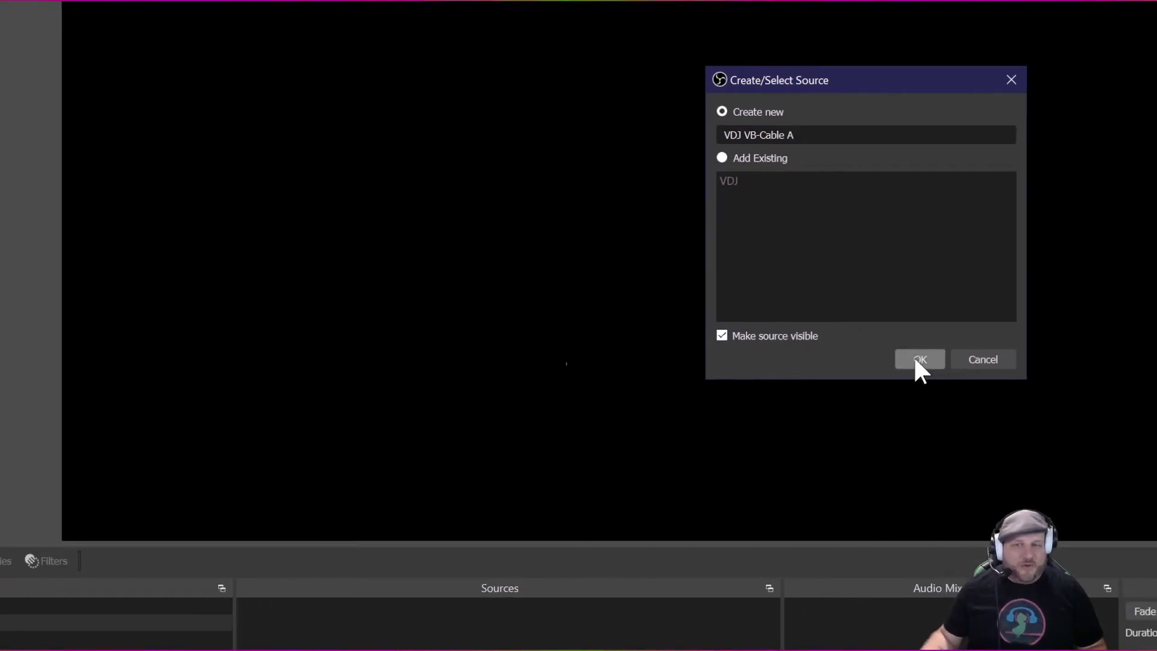
{"action": "left_click", "coordinate": [975, 355]}
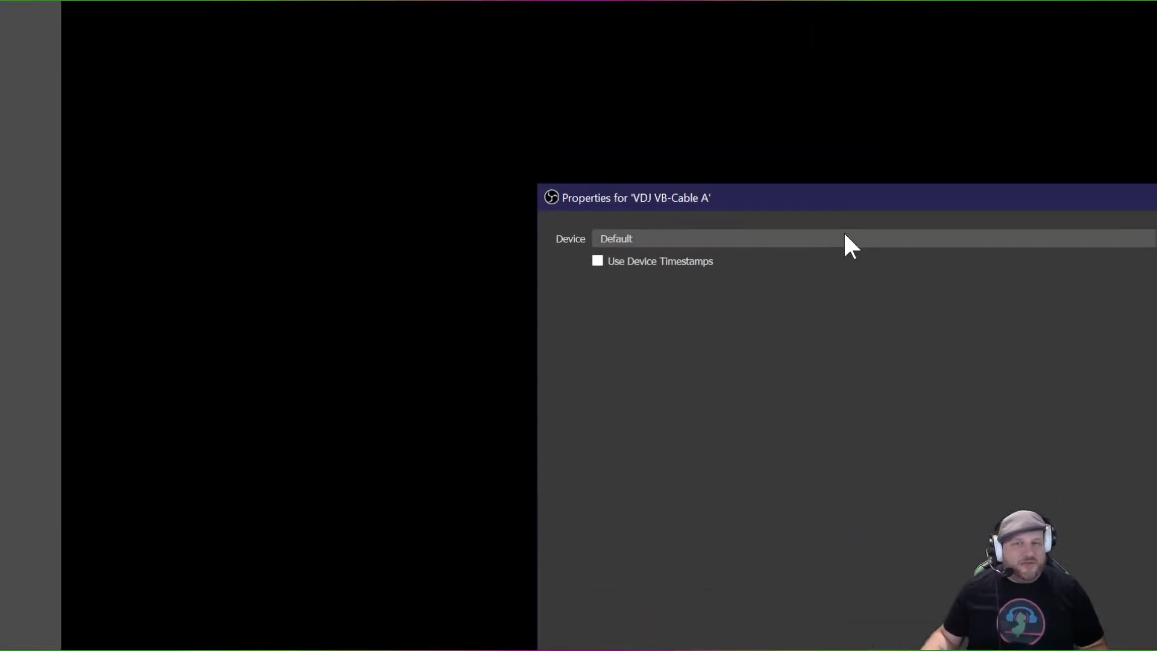
{"action": "left_click", "coordinate": [844, 242]}
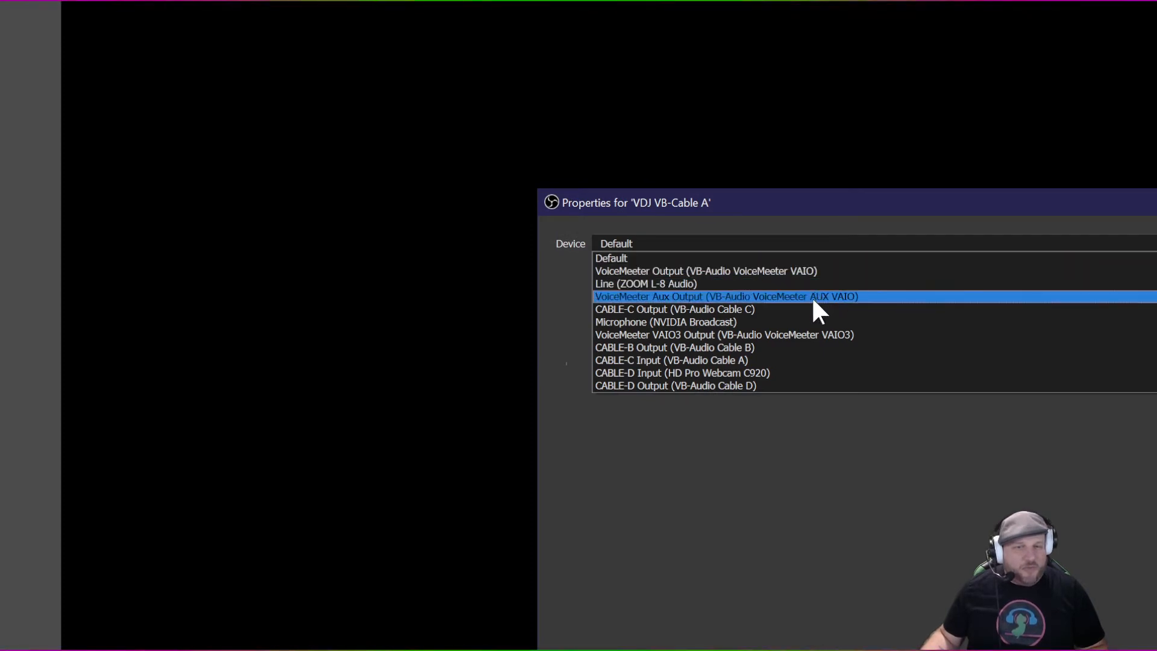
{"action": "left_click", "coordinate": [773, 360]}
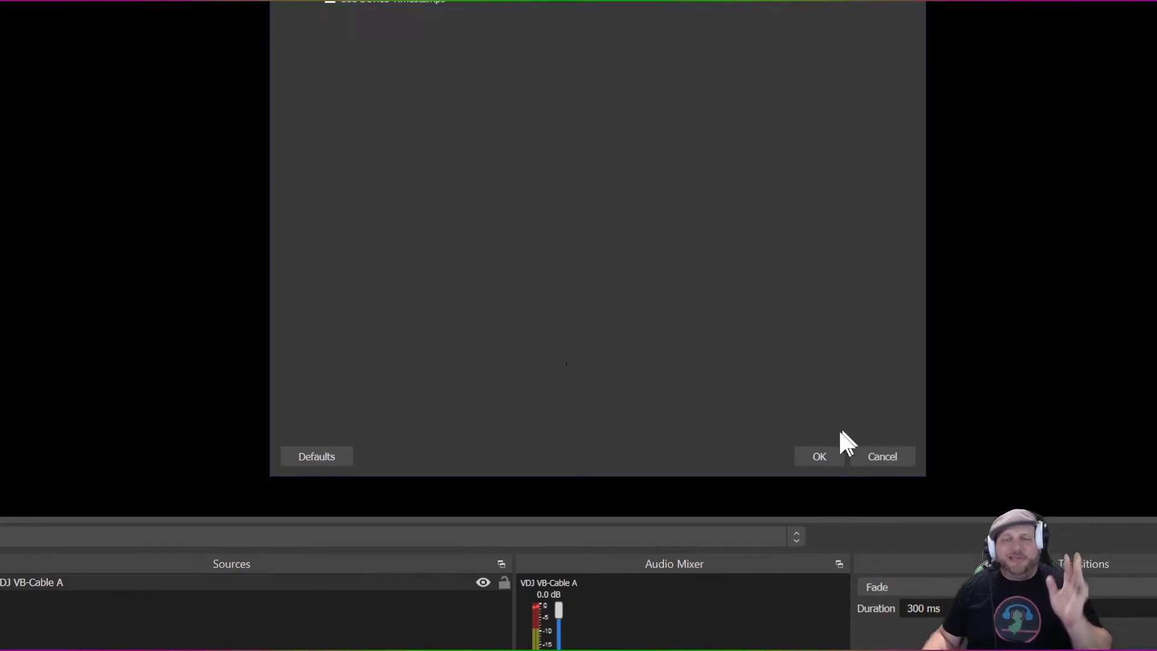
{"action": "left_click", "coordinate": [813, 415]}
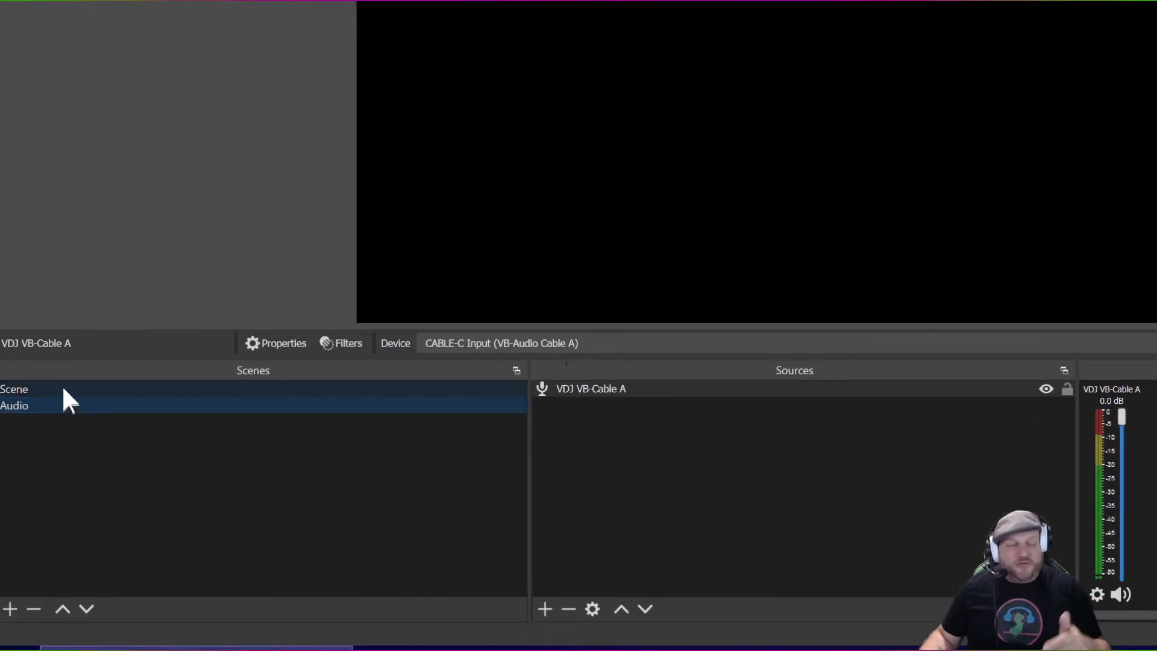
Step: Remove the VDJ audio source from the scene named Scene
{"action": "left_click", "coordinate": [61, 389]}
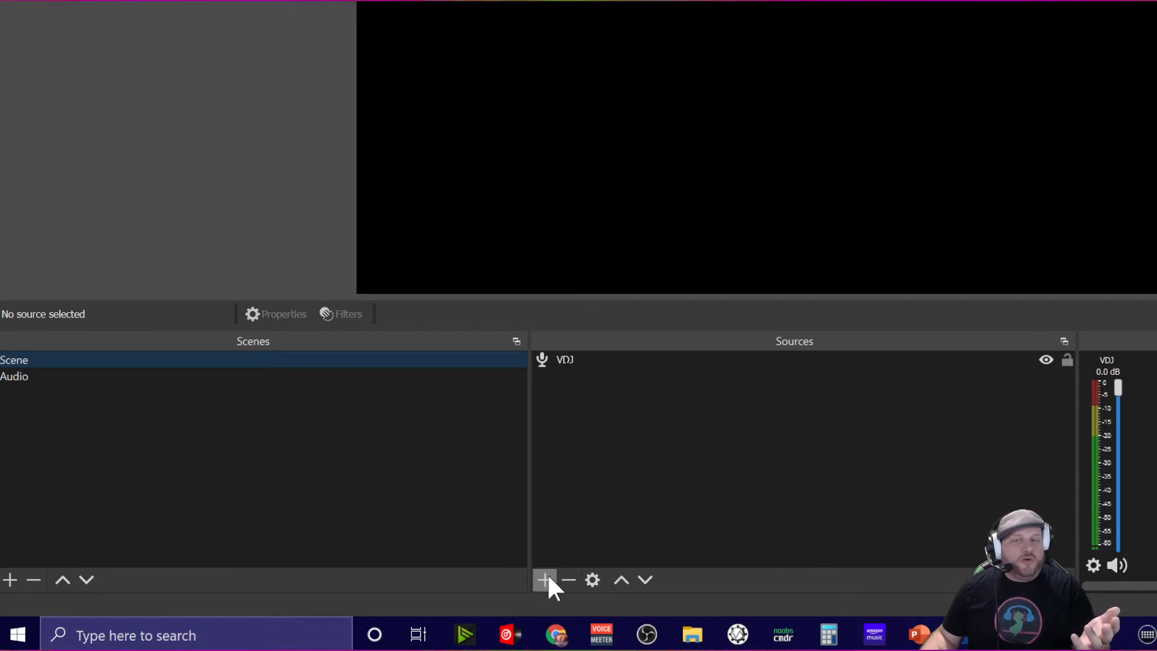
{"action": "left_click", "coordinate": [544, 580]}
{"action": "left_click", "coordinate": [926, 469]}
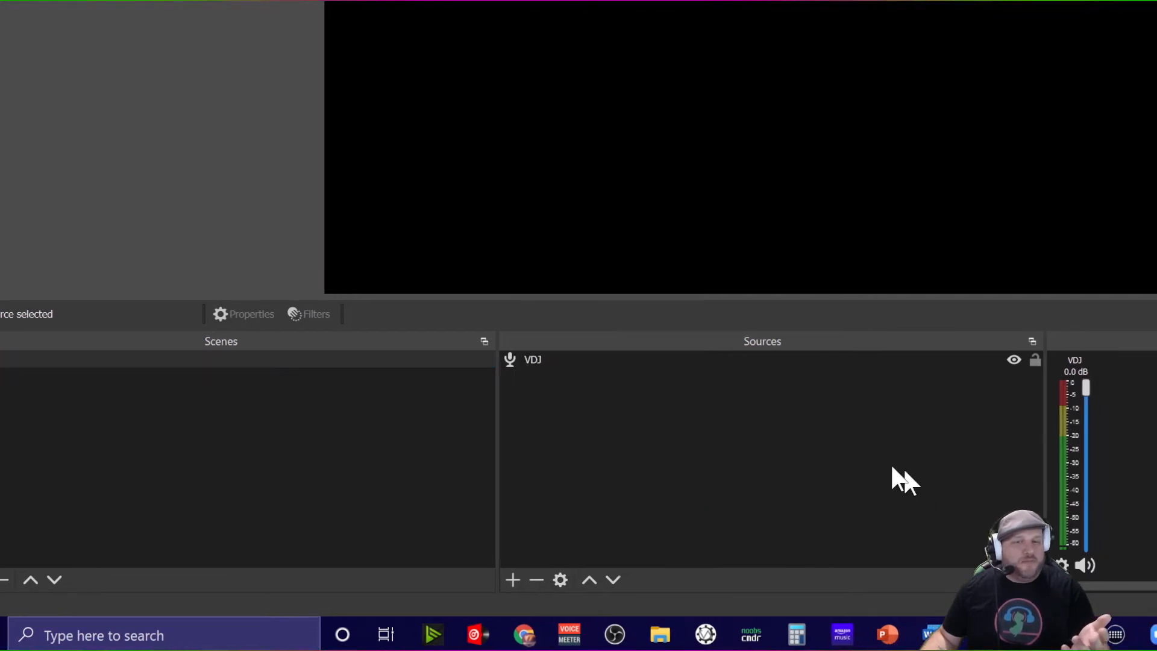
{"action": "left_click", "coordinate": [516, 362]}
{"action": "key", "text": "Delete"}
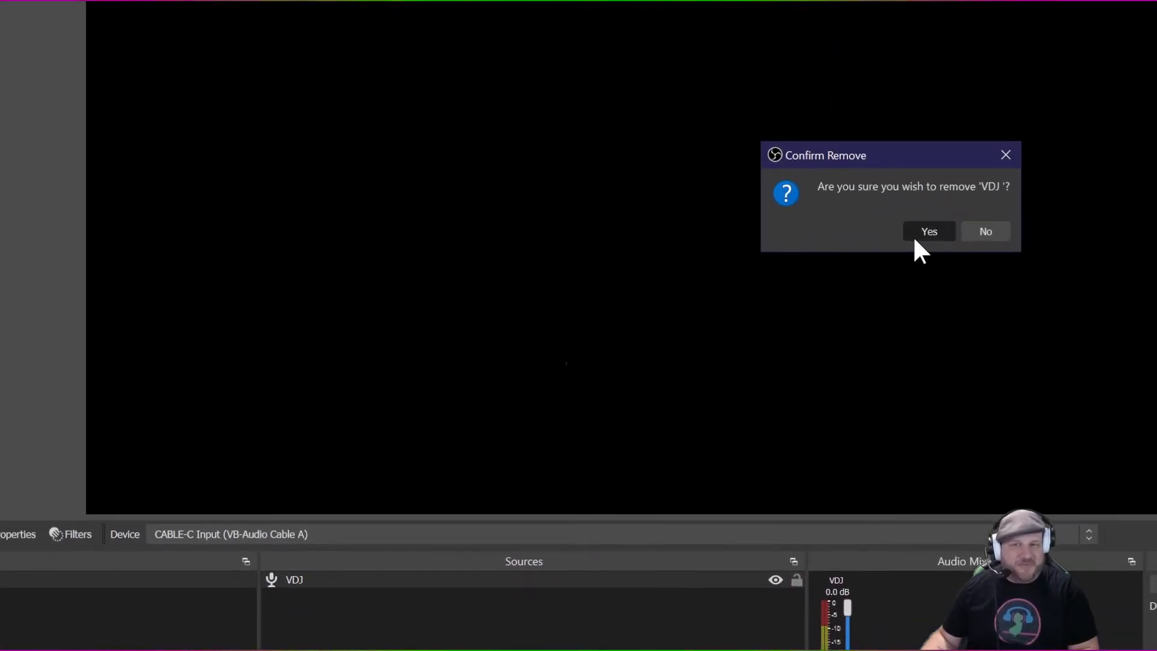
{"action": "left_click", "coordinate": [915, 238]}
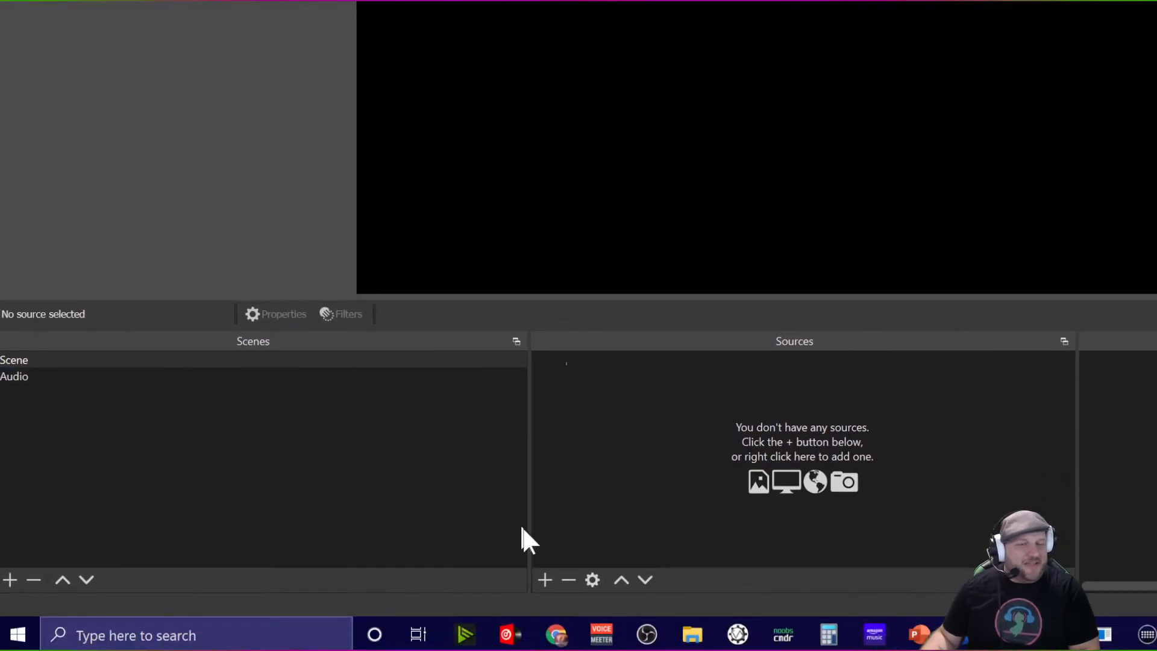
Step: Add the existing Audio scene as a source inside Scene, then select the Audio scene
{"action": "left_click", "coordinate": [545, 578]}
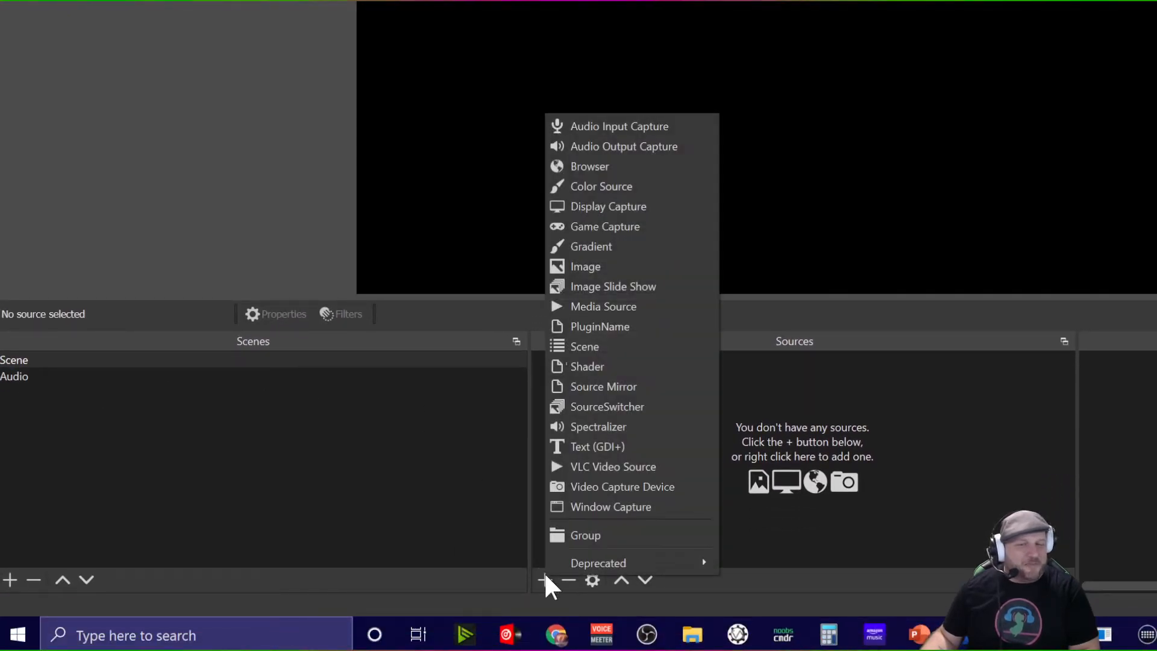
{"action": "left_click", "coordinate": [592, 344]}
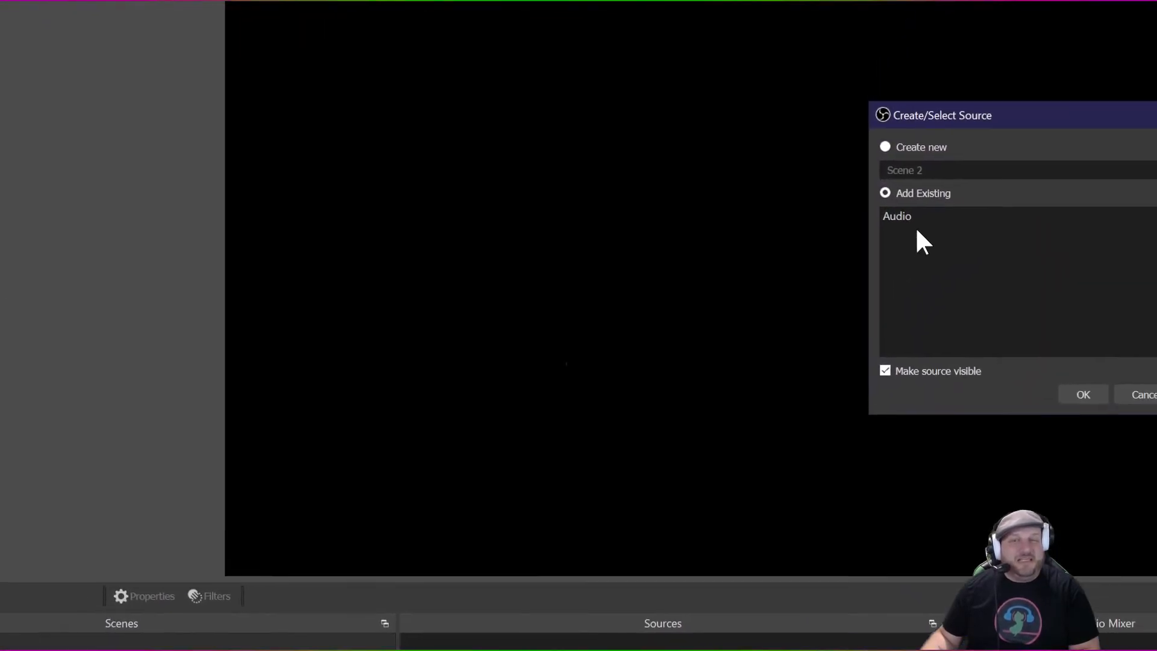
{"action": "left_click", "coordinate": [1080, 426]}
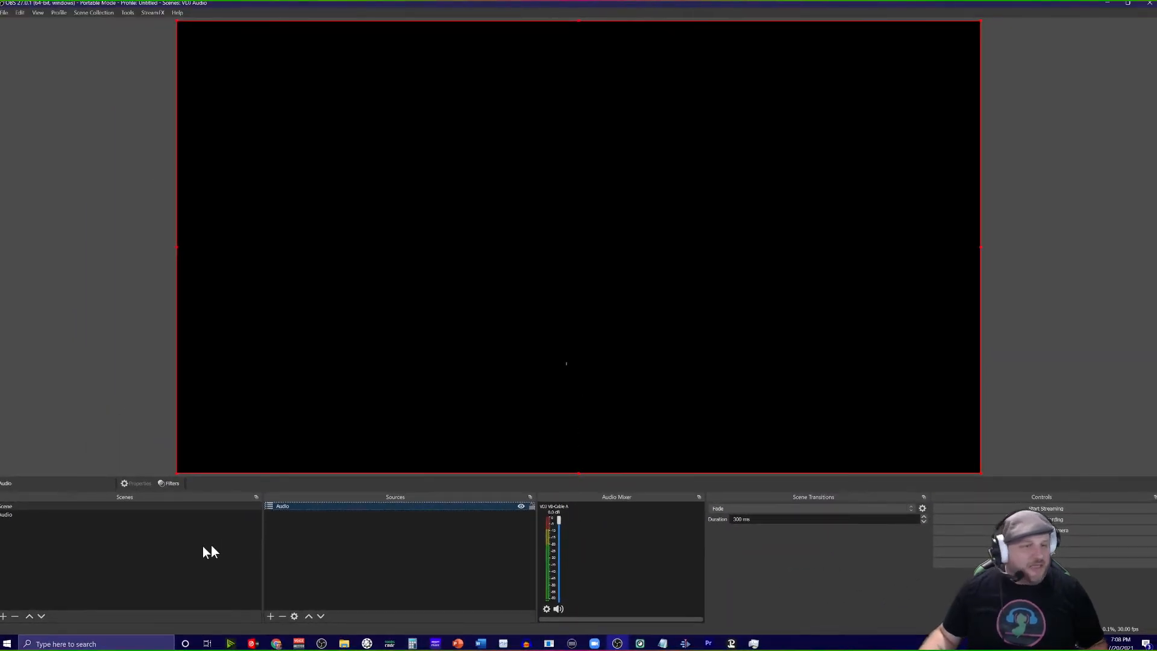
{"action": "left_click", "coordinate": [45, 513]}
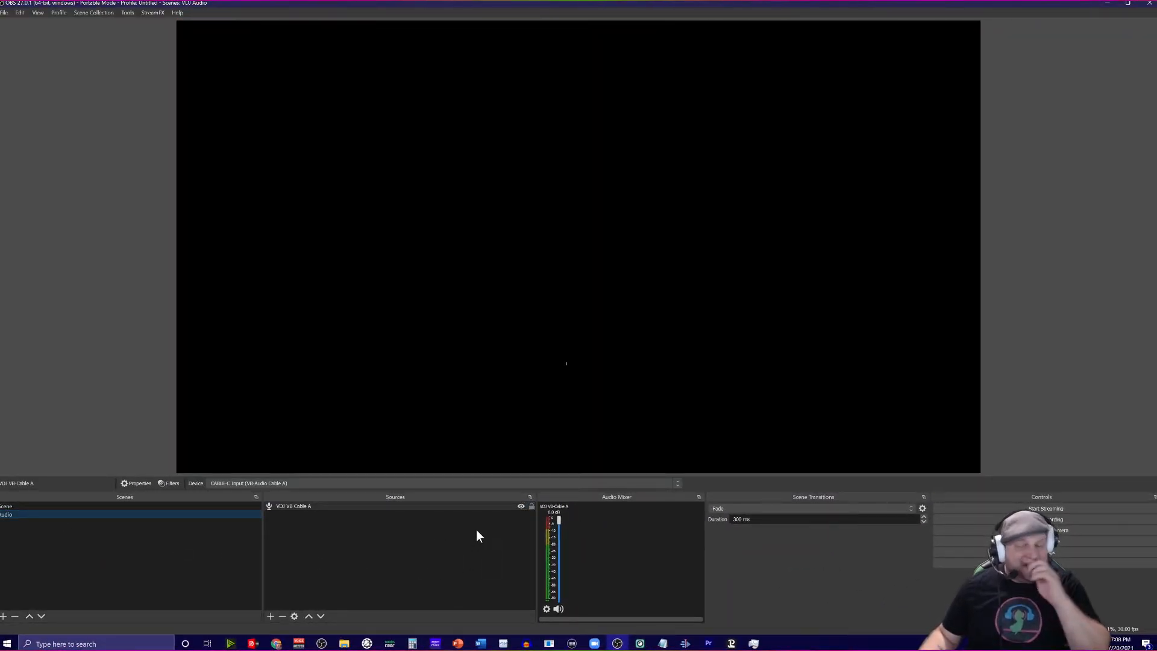
Step: Restore the OBS and VirtualDJ windows from full screen and arrange them side by side, with VirtualDJ filling the left half
{"action": "left_click", "coordinate": [1127, 5]}
{"action": "left_click", "coordinate": [1105, 14]}
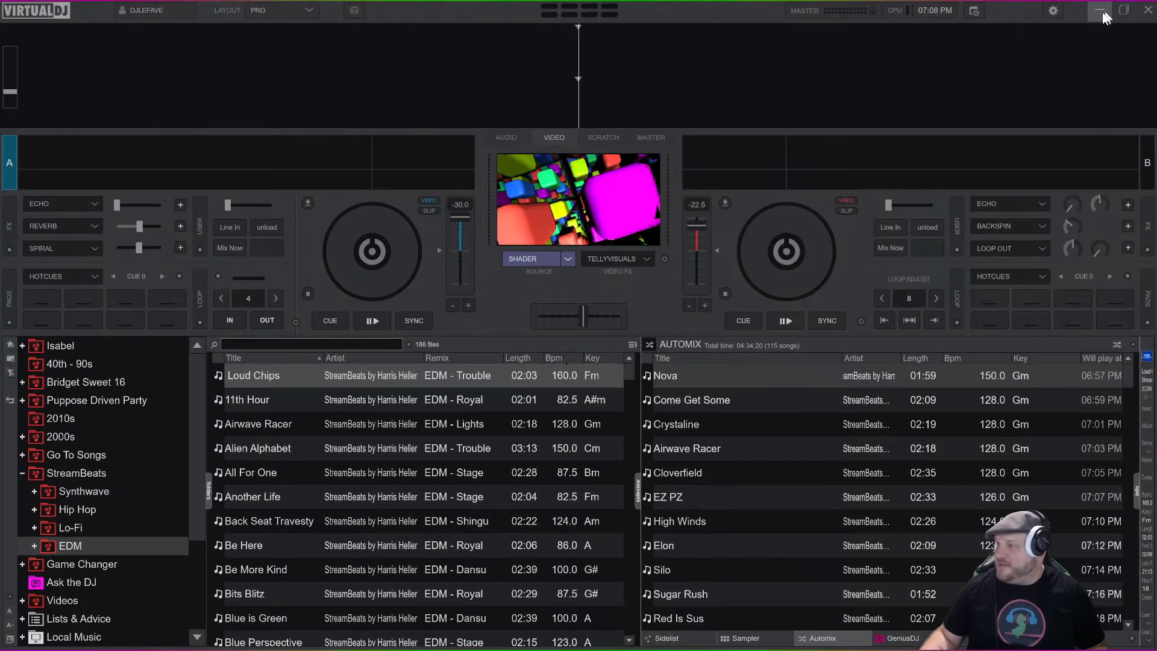
{"action": "left_click", "coordinate": [1123, 10]}
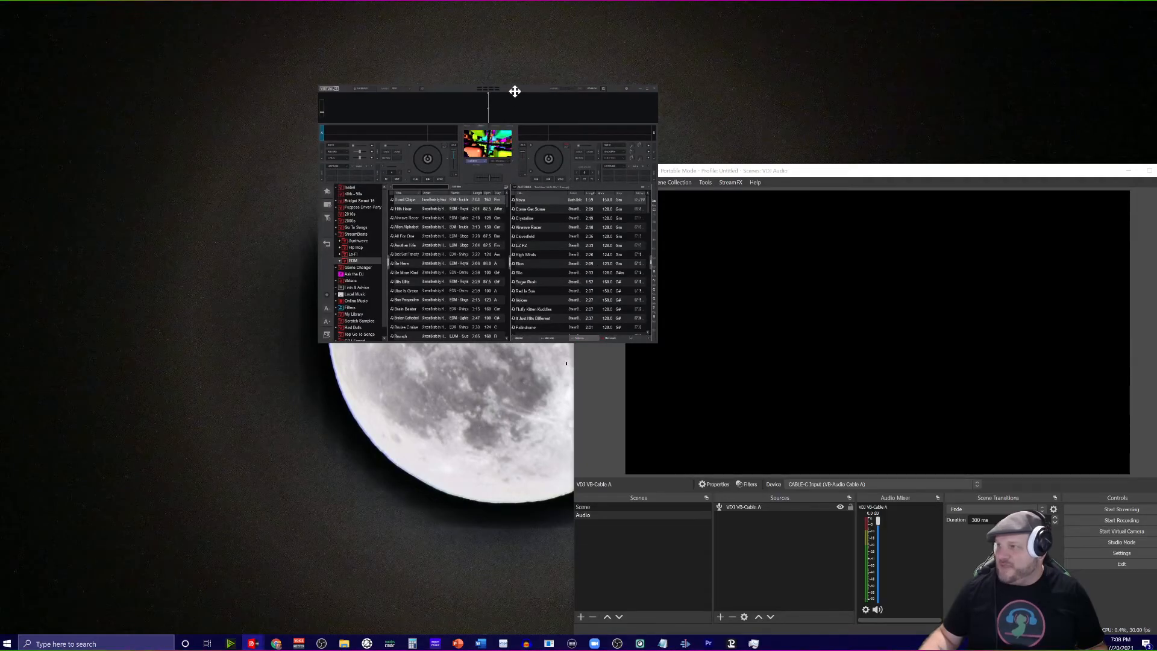
{"action": "left_click_drag", "start_coordinate": [514, 91], "coordinate": [198, 8]}
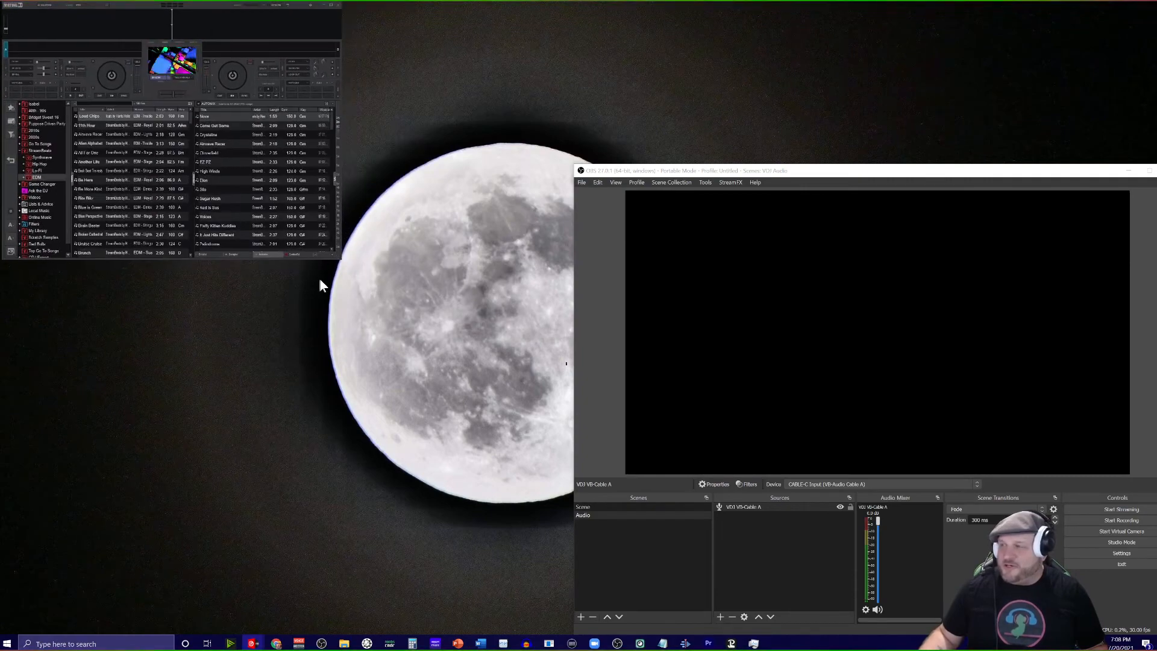
{"action": "left_click_drag", "start_coordinate": [340, 259], "coordinate": [569, 624]}
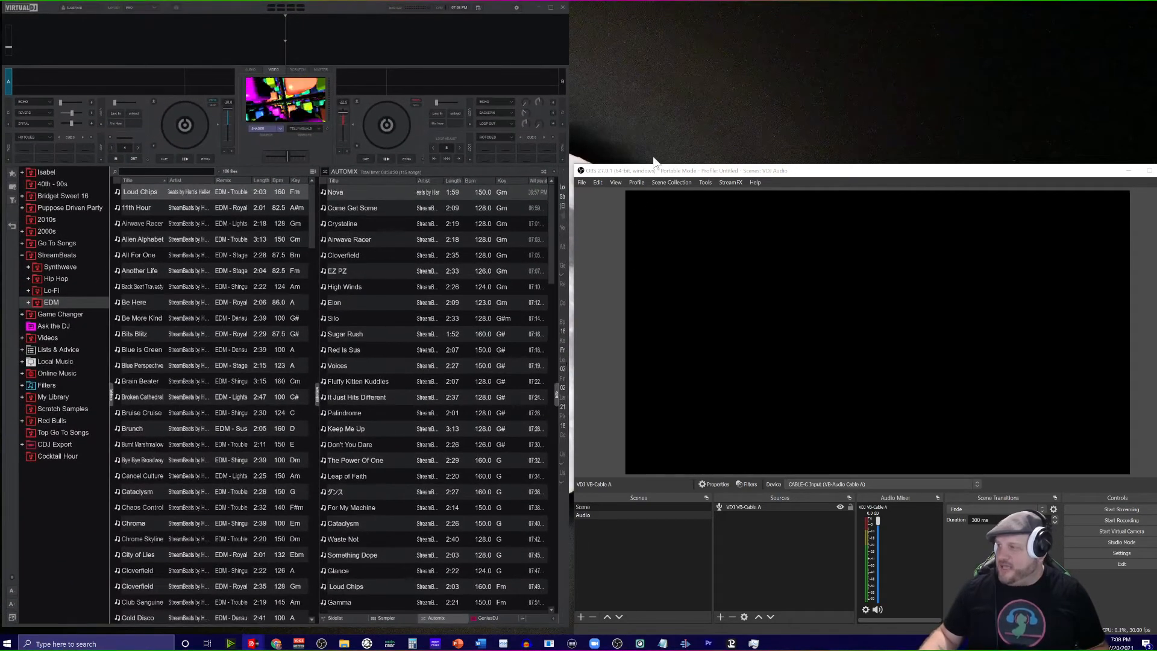
{"action": "left_click_drag", "start_coordinate": [653, 161], "coordinate": [643, 5]}
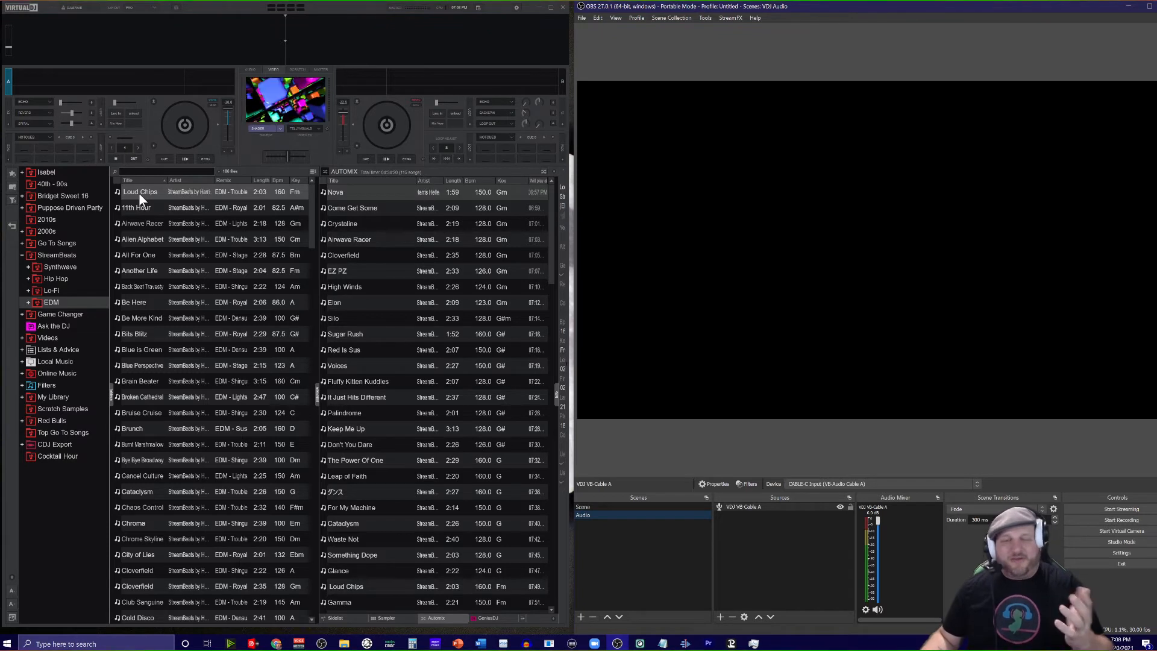
Step: Load Loud Chips onto deck A and play it, and adjust the master volume in the mixer's master controls
{"action": "left_click_drag", "start_coordinate": [139, 193], "coordinate": [63, 74]}
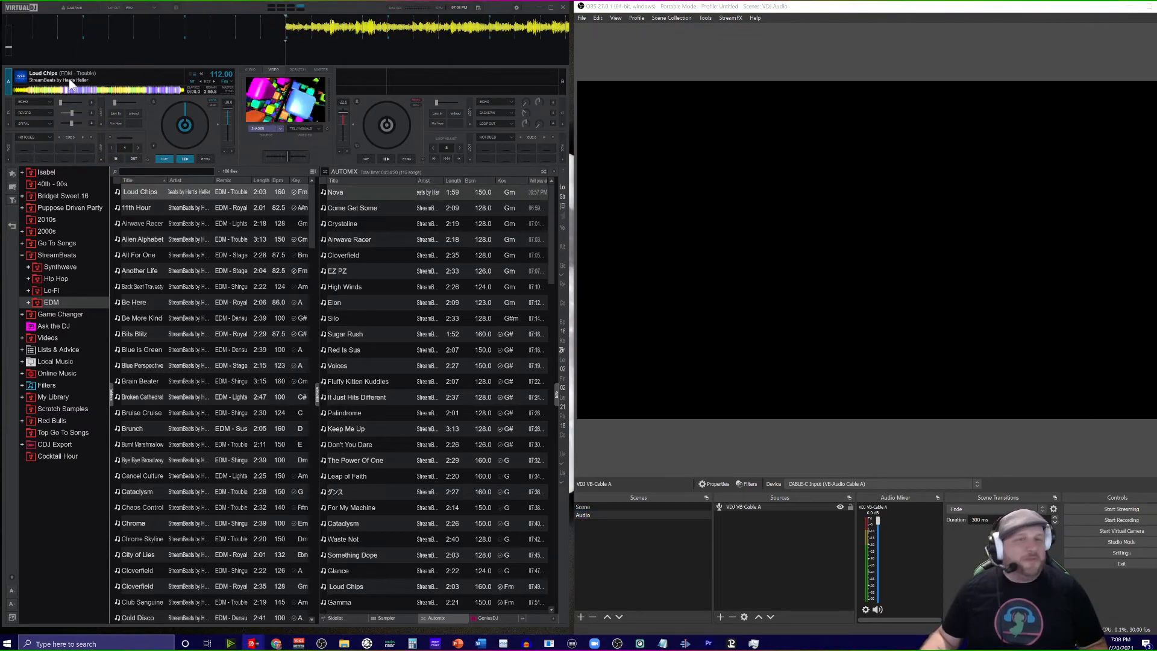
{"action": "left_click", "coordinate": [185, 159]}
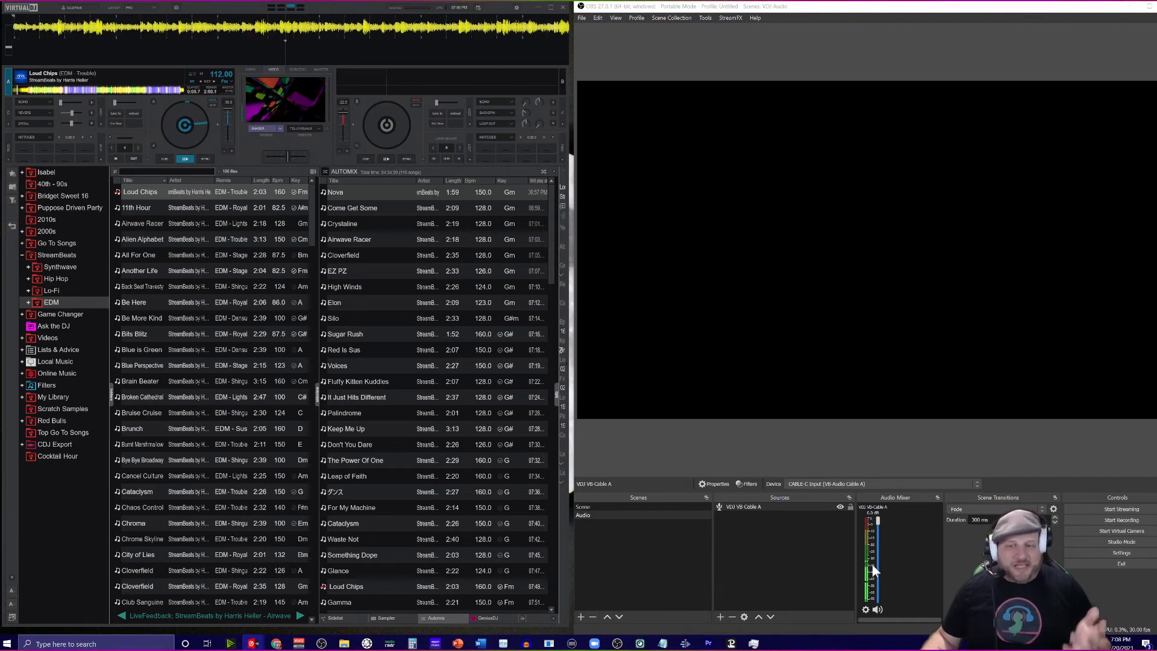
{"action": "left_click", "coordinate": [318, 69]}
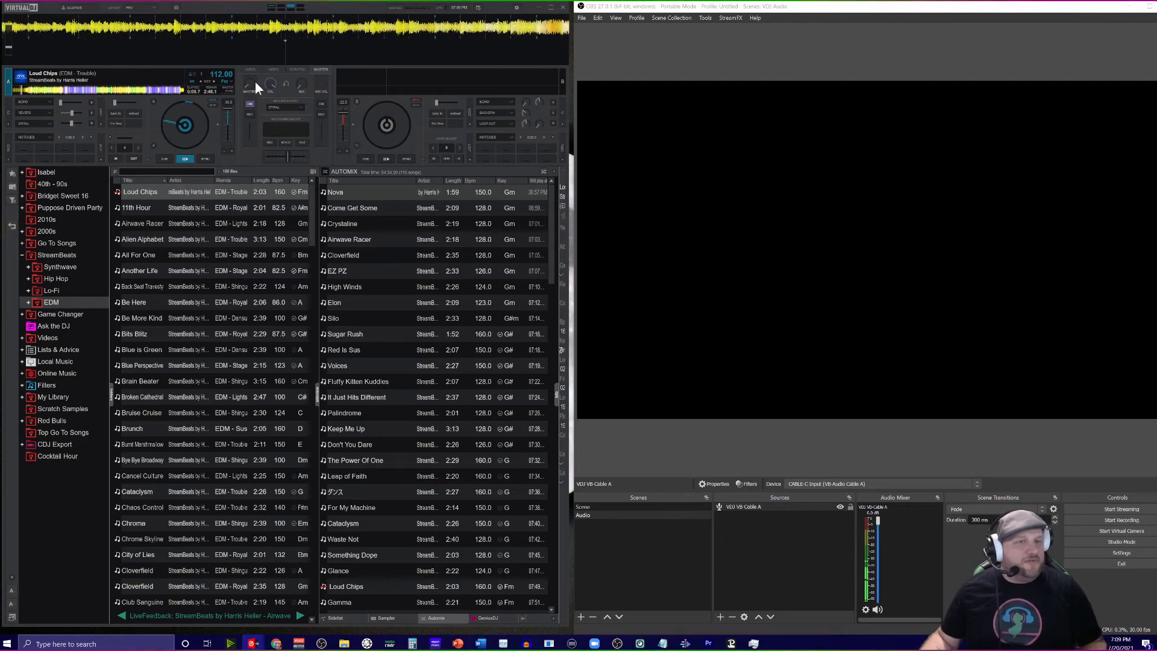
{"action": "mouse_move", "coordinate": [247, 86]}
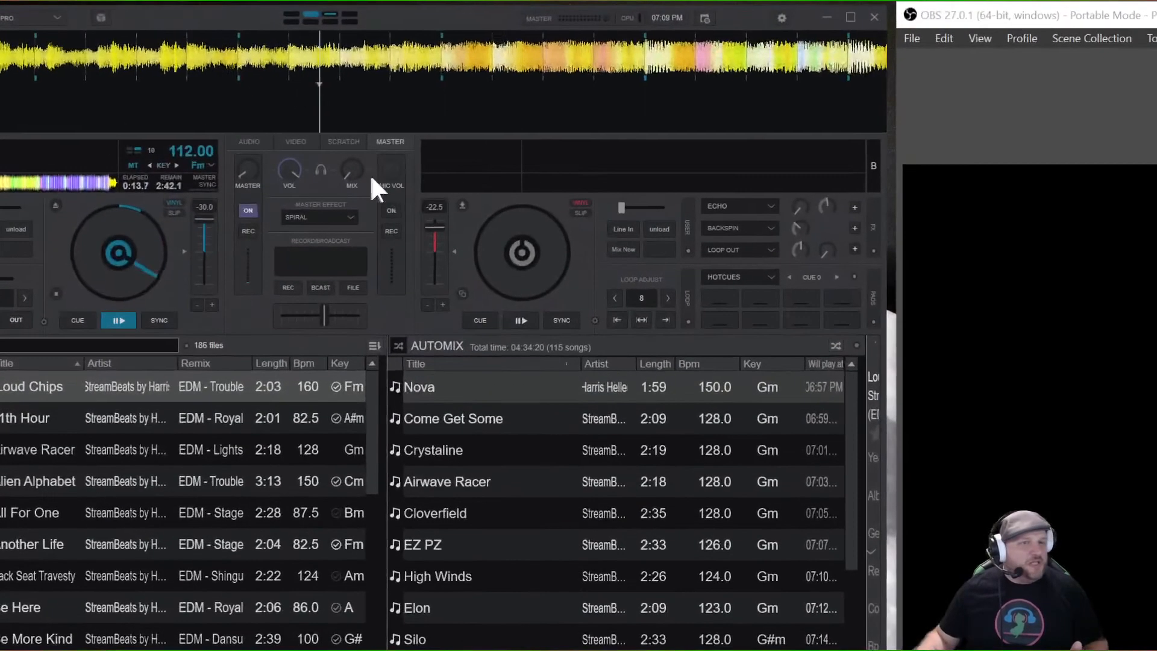
{"action": "left_click_drag", "start_coordinate": [245, 172], "coordinate": [253, 138]}
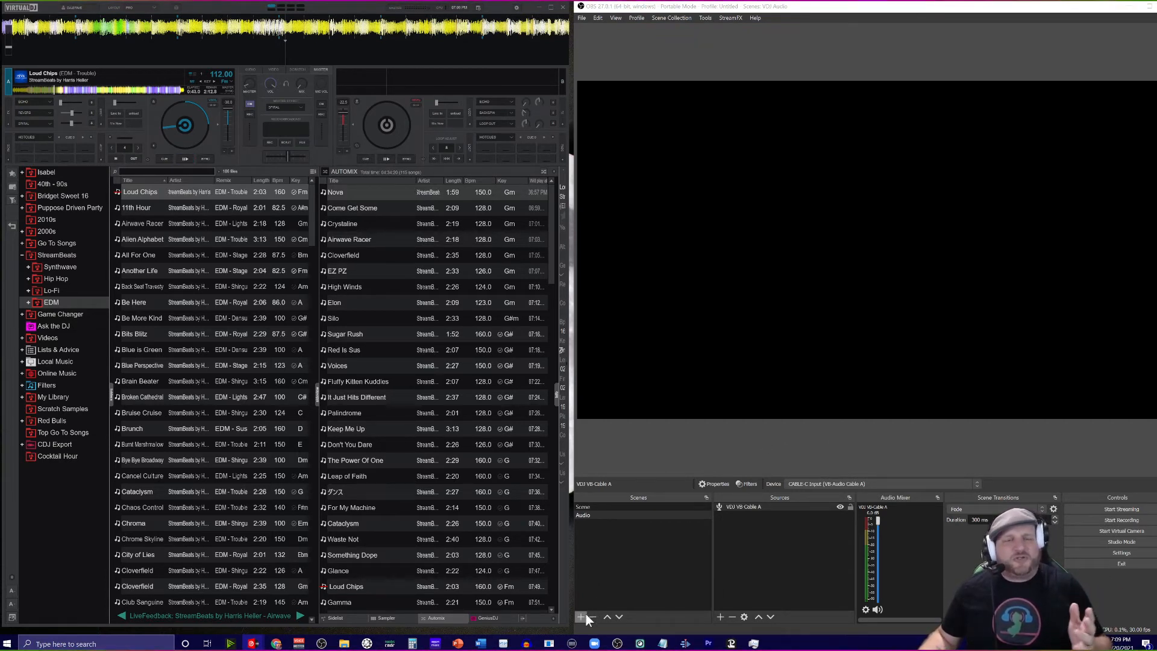
Step: Show the shader video preview in VirtualDJ's mixer and add a new OBS scene named VDJ Shaders
{"action": "left_click", "coordinate": [274, 68]}
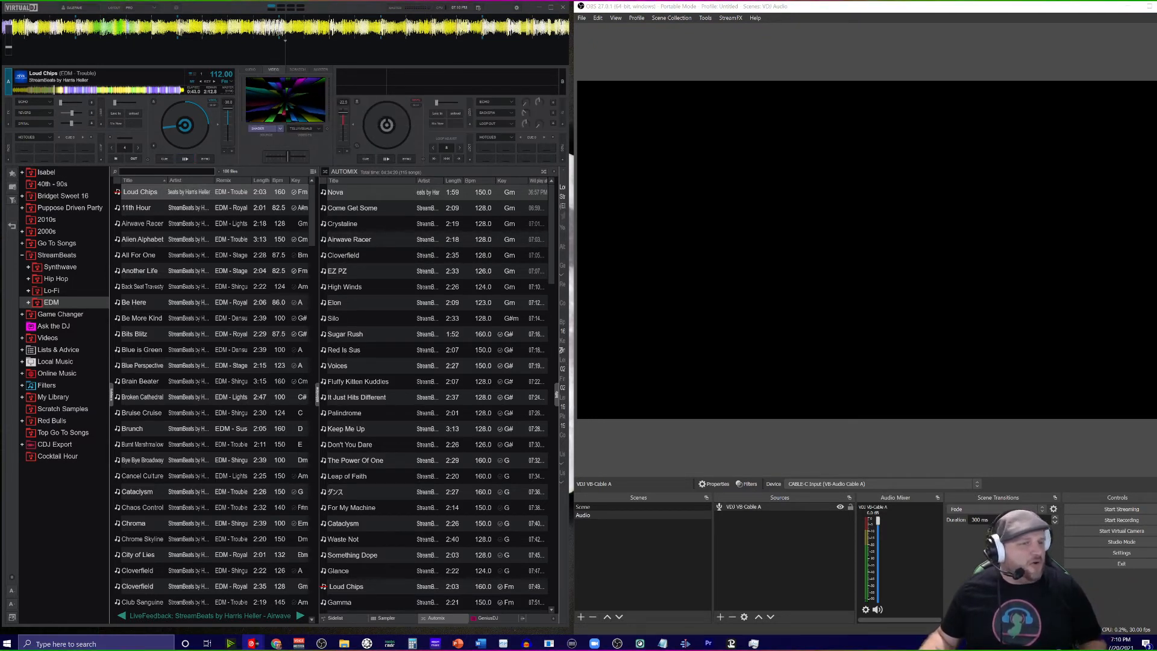
{"action": "mouse_move", "coordinate": [285, 100]}
{"action": "left_mouse_down"}
{"action": "mouse_move", "coordinate": [349, 220]}
{"action": "mouse_move", "coordinate": [795, 291]}
{"action": "mouse_move", "coordinate": [733, 229]}
{"action": "mouse_move", "coordinate": [751, 268]}
{"action": "mouse_move", "coordinate": [285, 100]}
{"action": "left_mouse_up"}
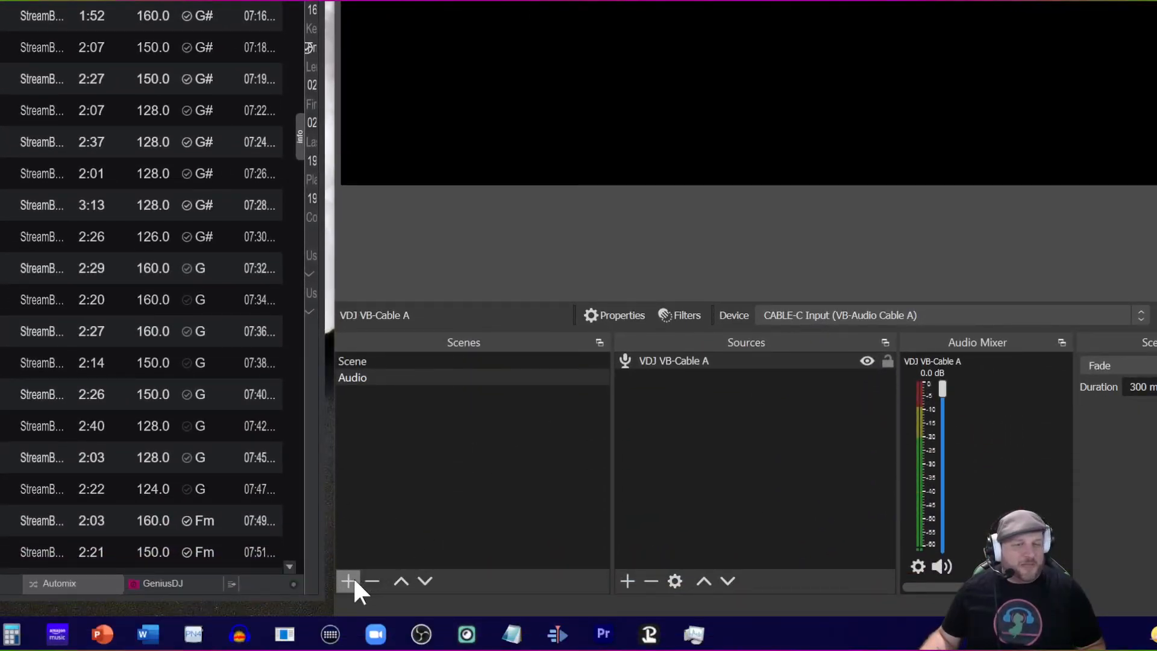
{"action": "left_click", "coordinate": [352, 578]}
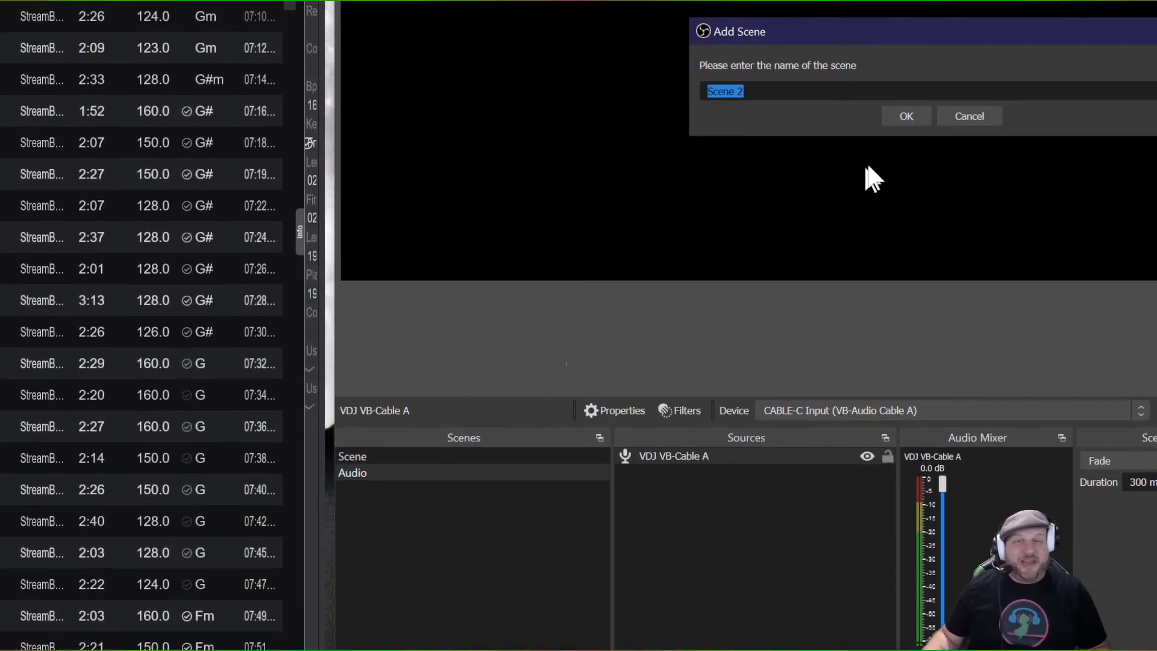
{"action": "type", "text": "VDJ Shaders"}
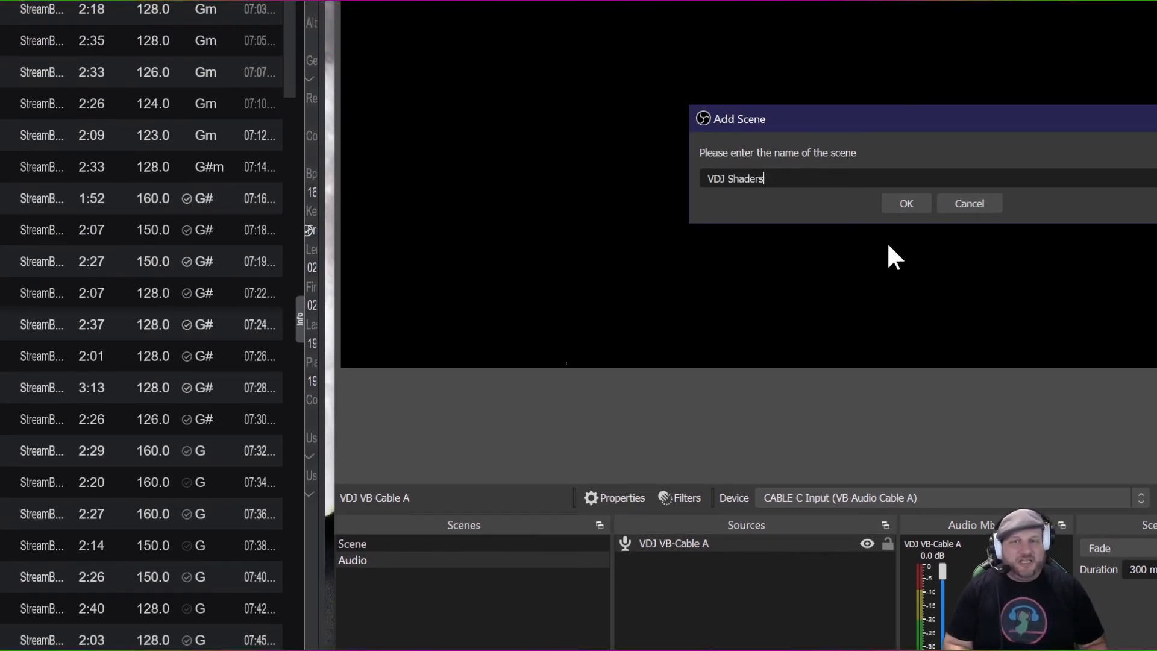
{"action": "key", "text": "Return"}
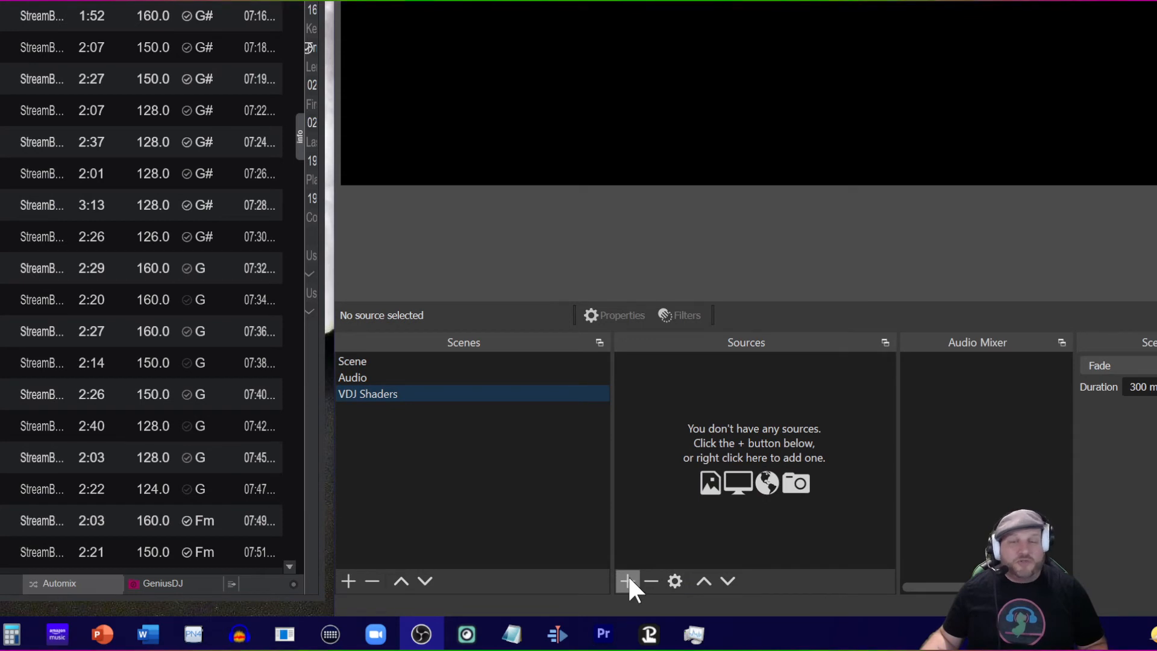
Step: Add a new Window Capture source named Shader to the VDJ Shaders scene
{"action": "left_click", "coordinate": [628, 579]}
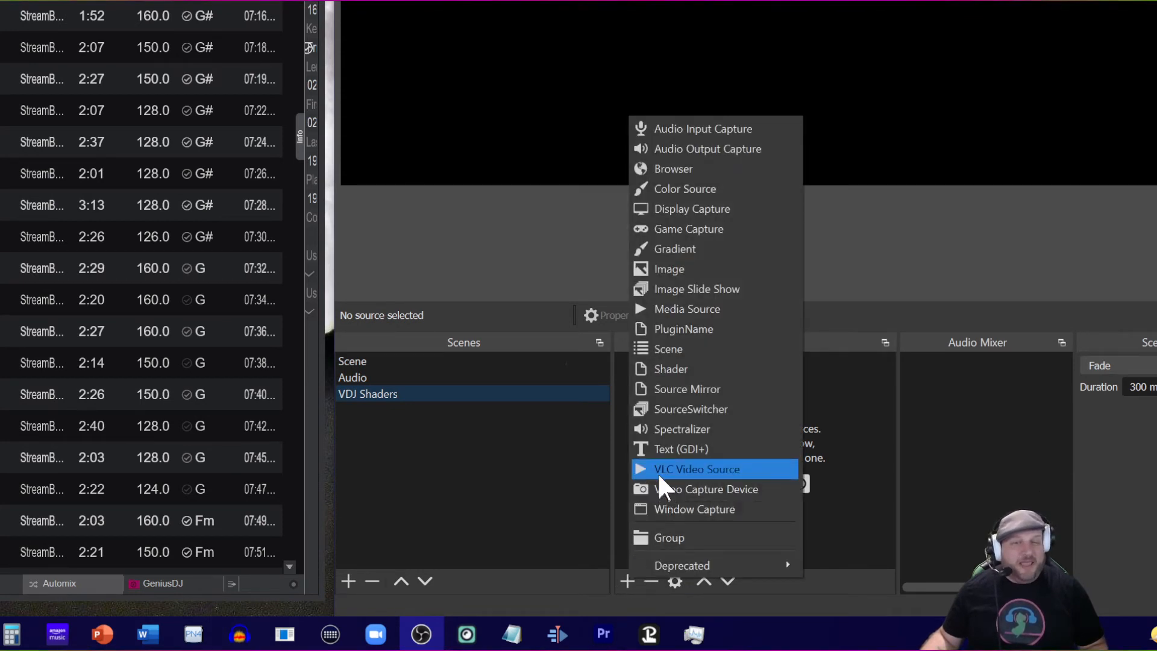
{"action": "left_click", "coordinate": [692, 510]}
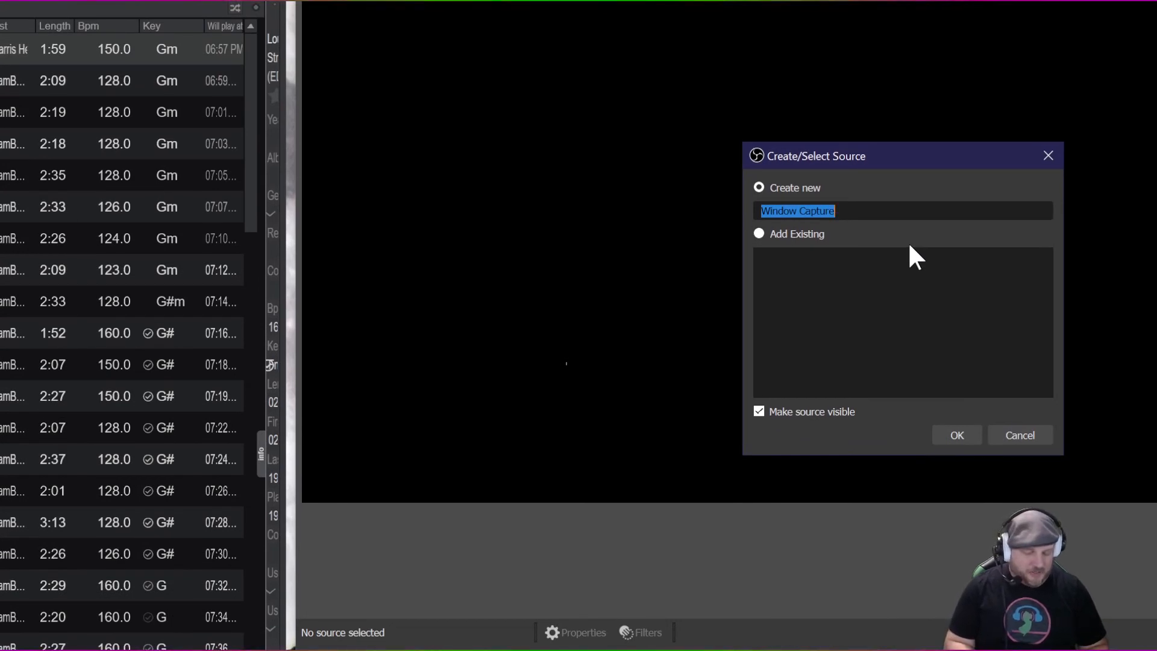
{"action": "type", "text": "Shad"}
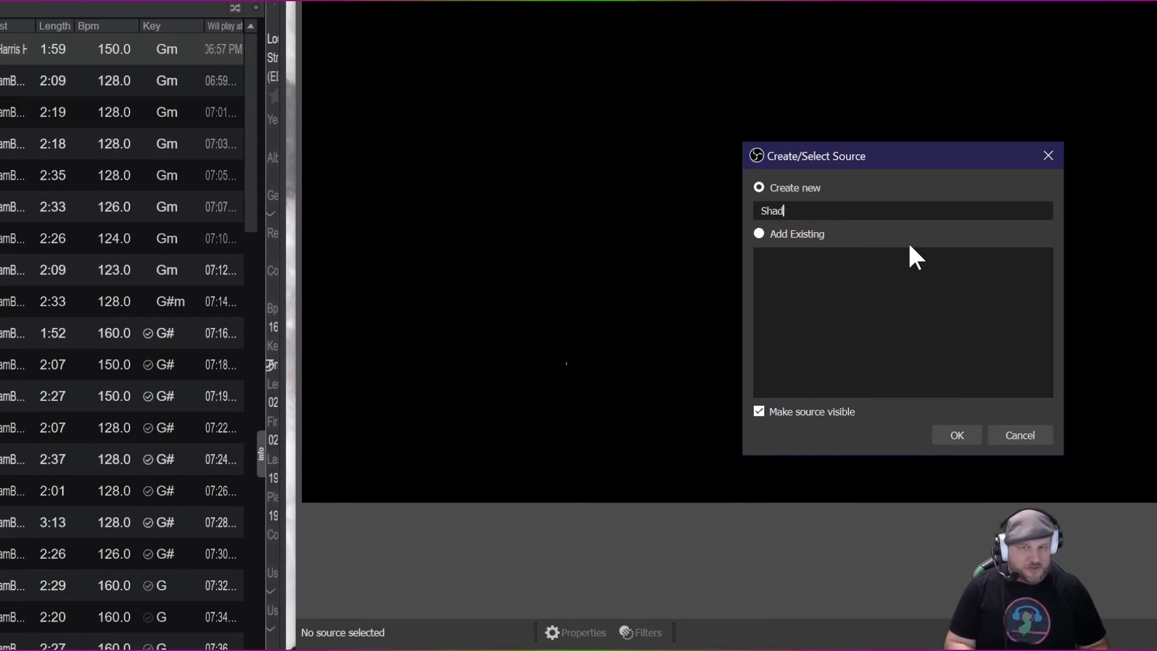
{"action": "type", "text": "er"}
{"action": "key", "text": "Return"}
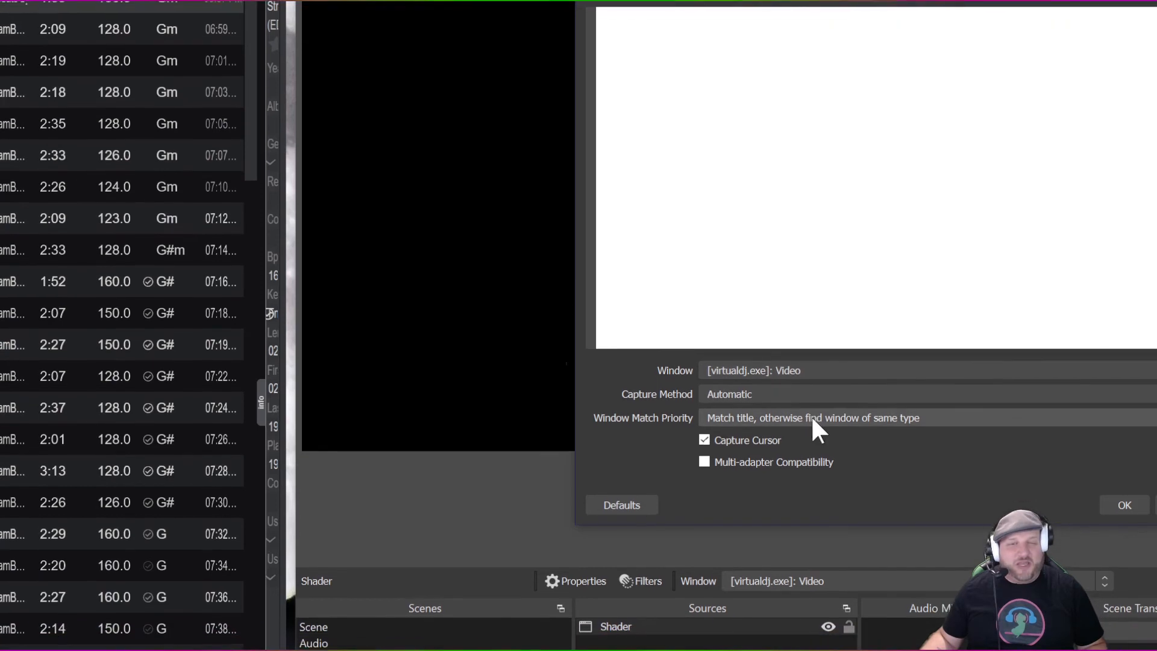
Step: Set the Shader capture to Window title must match and the Windows 10 (1903 and up) method, and fit the source to the canvas
{"action": "left_click", "coordinate": [810, 439]}
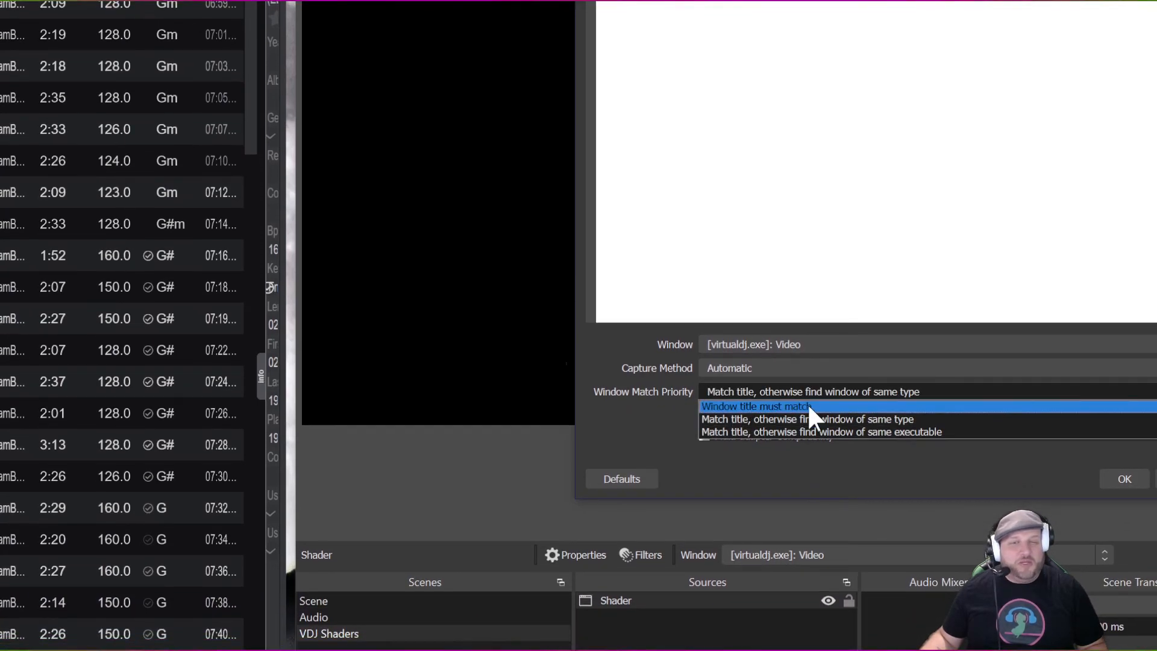
{"action": "left_click", "coordinate": [808, 411]}
{"action": "left_click", "coordinate": [796, 360]}
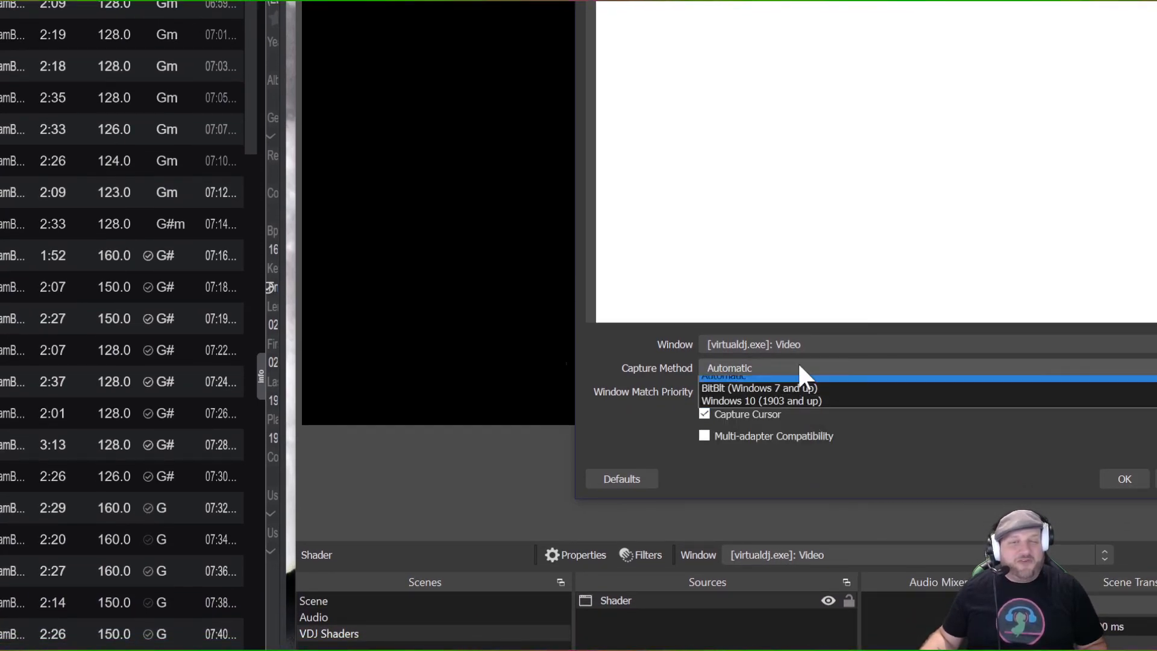
{"action": "left_click", "coordinate": [786, 405]}
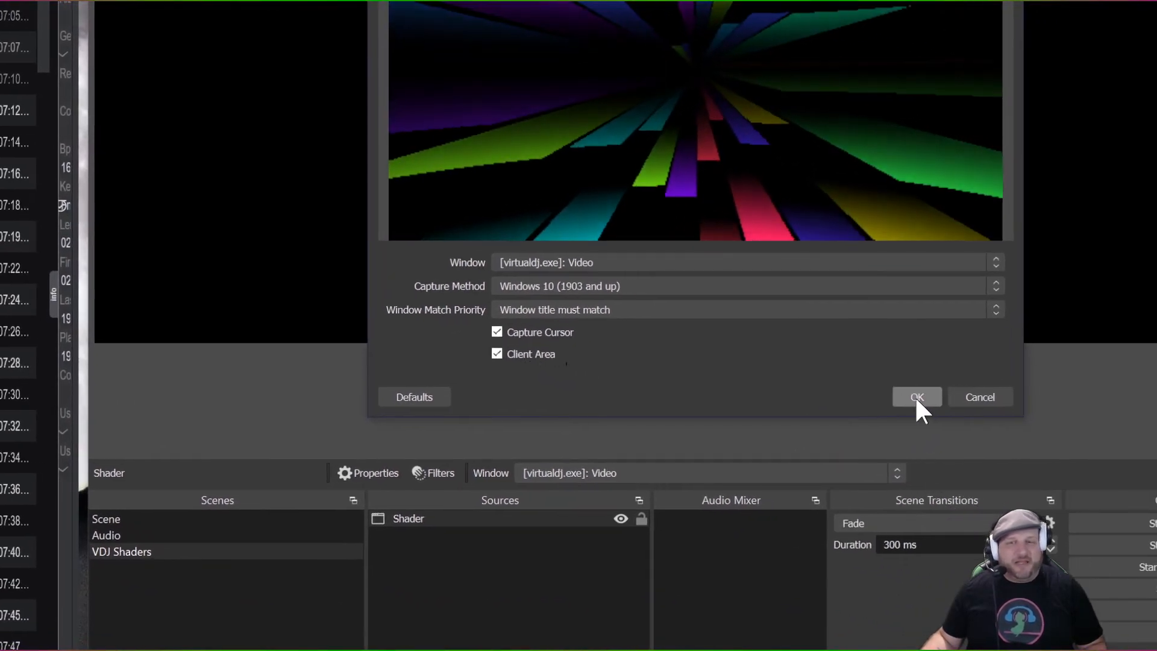
{"action": "left_click", "coordinate": [917, 397]}
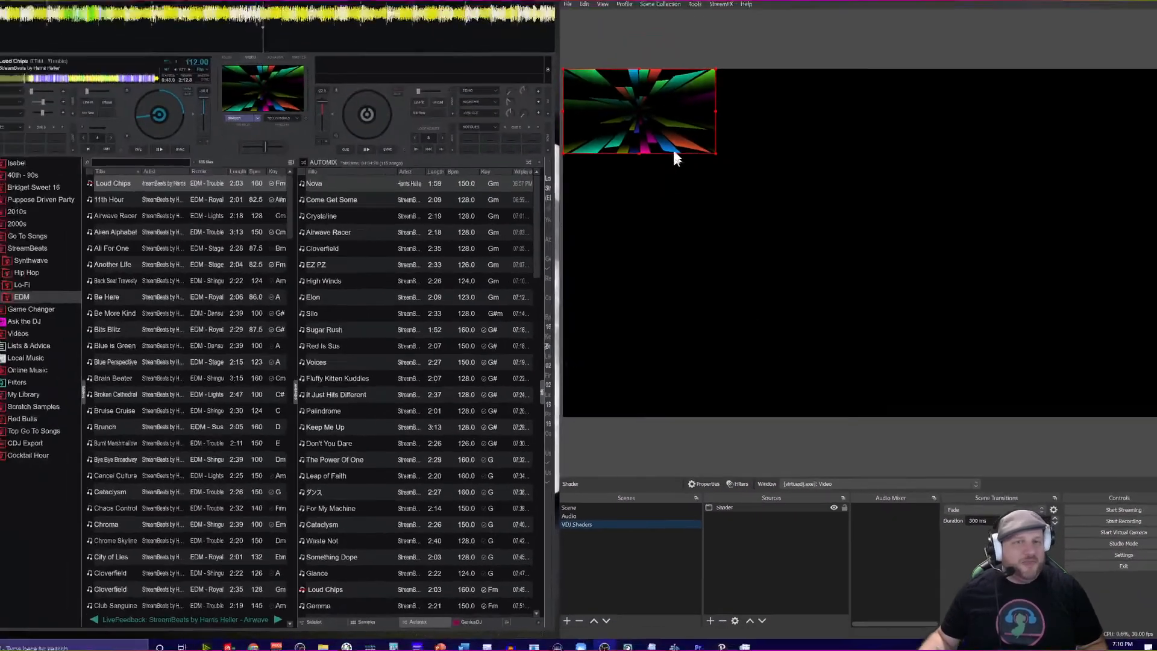
{"action": "key", "text": "ctrl+f"}
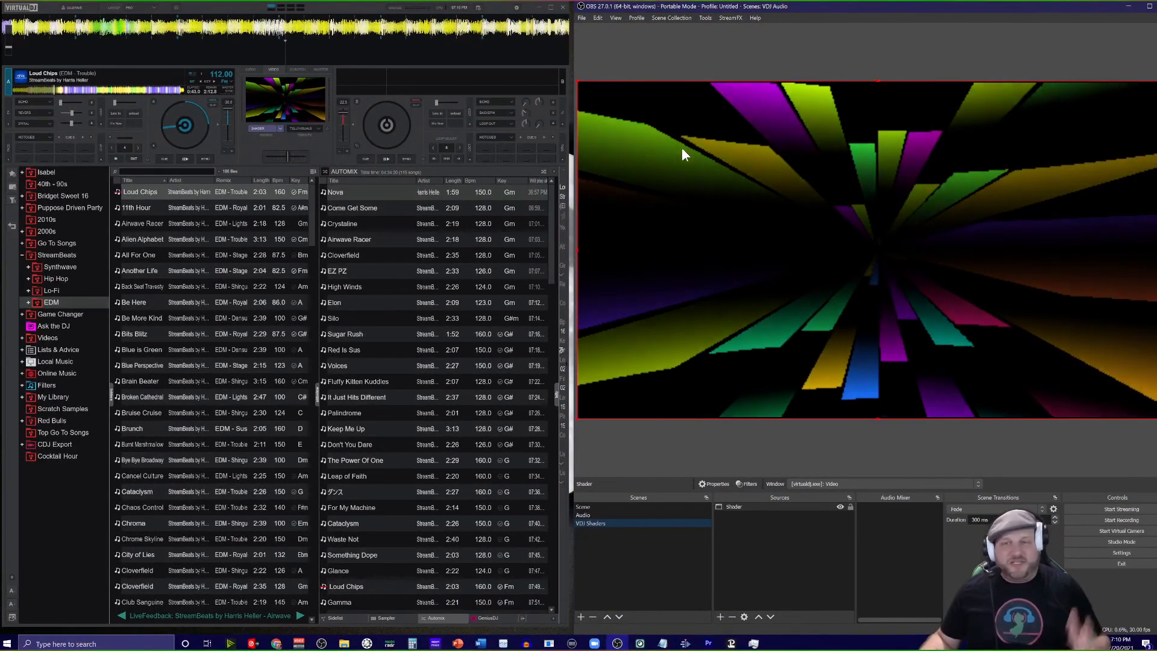
{"action": "left_click", "coordinate": [720, 75]}
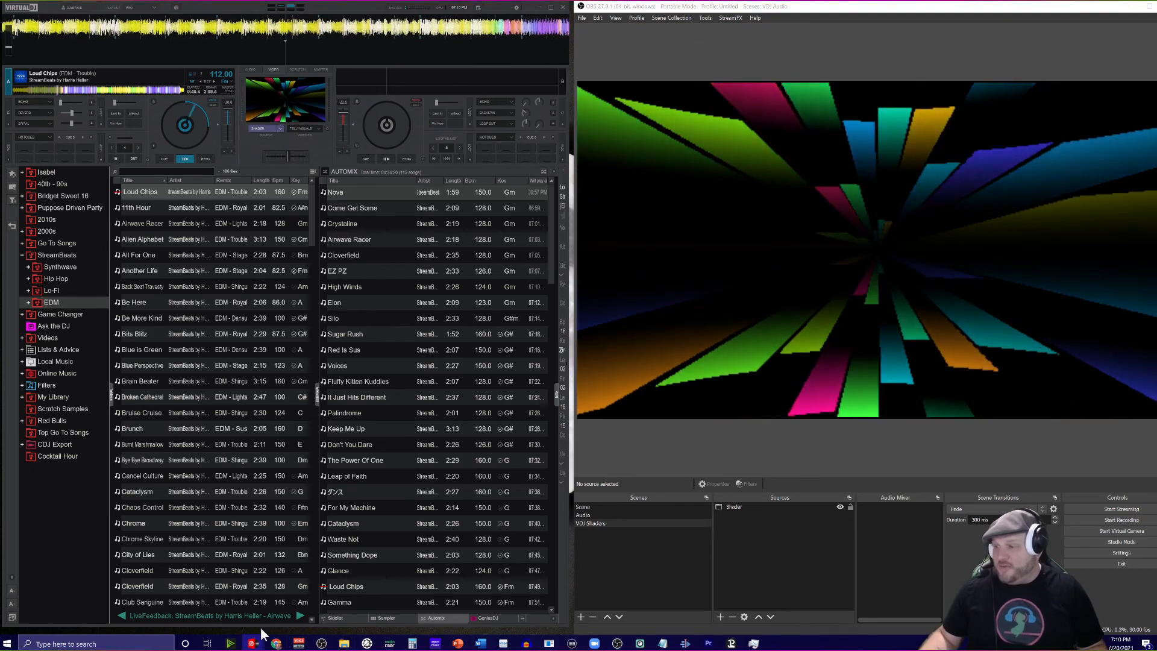
Step: Switch to Chrome and open the shop page under Free Stuff on djlefave.com
{"action": "left_click", "coordinate": [275, 644]}
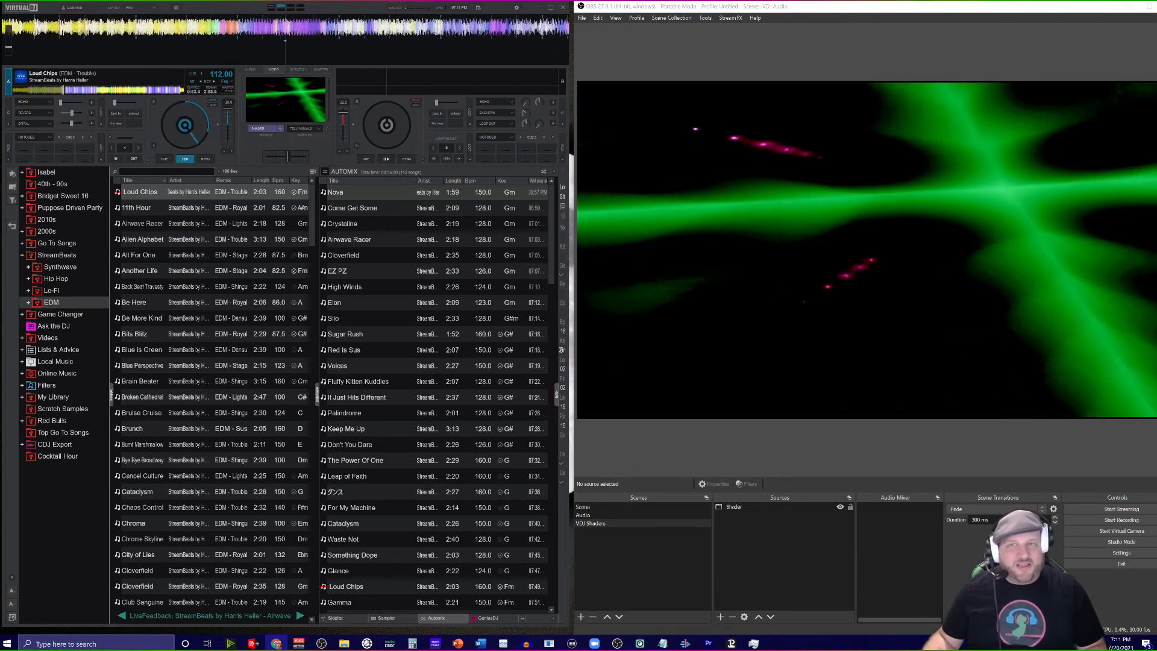
{"action": "left_click_drag", "start_coordinate": [559, 1], "coordinate": [683, 0]}
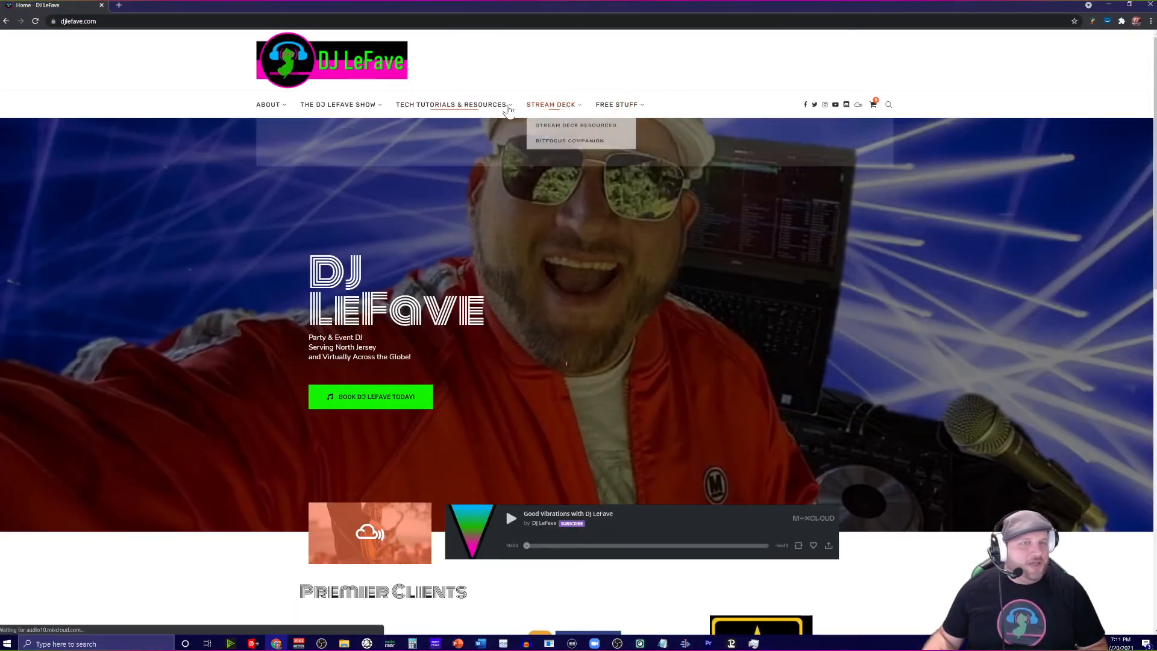
{"action": "mouse_move", "coordinate": [614, 107]}
{"action": "left_click", "coordinate": [614, 131]}
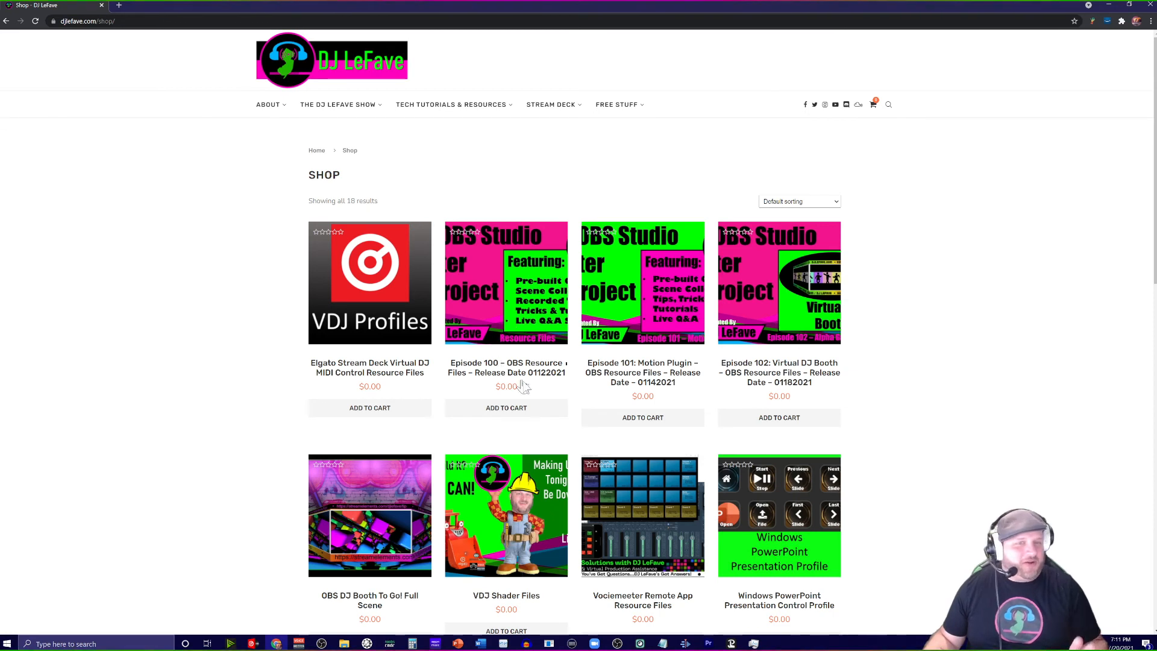
Step: Find "shader" on the shop page, open the VDJ Shader Files product, and review its description and install folder
{"action": "key", "text": "ctrl+f"}
{"action": "type", "text": "shader"}
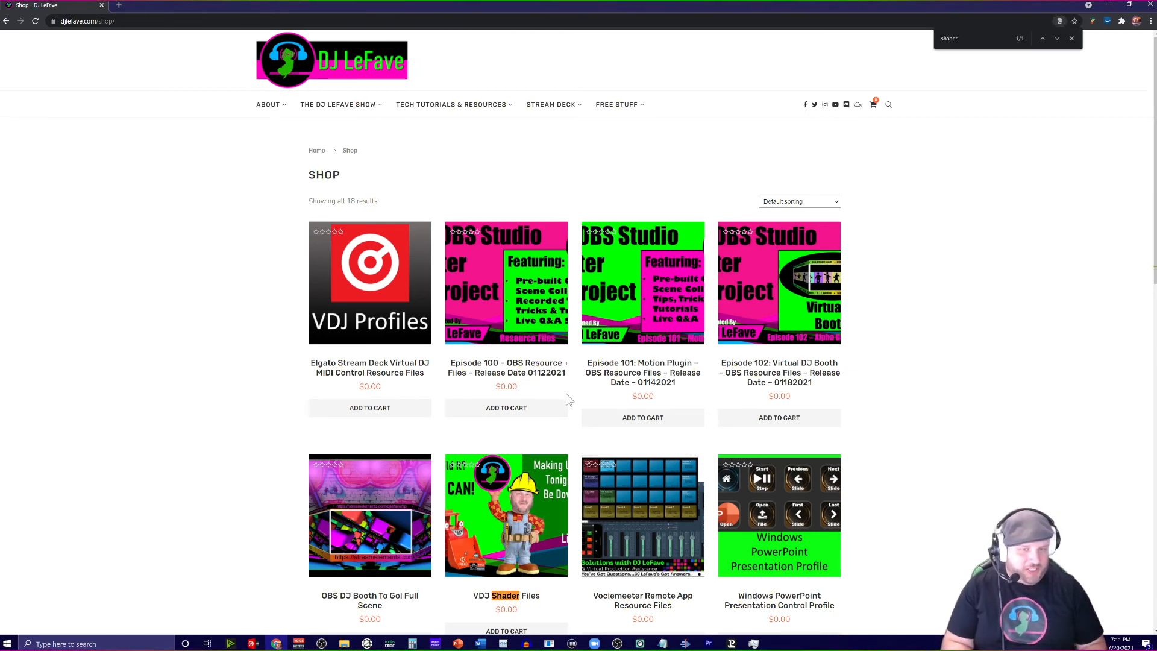
{"action": "left_click", "coordinate": [524, 599]}
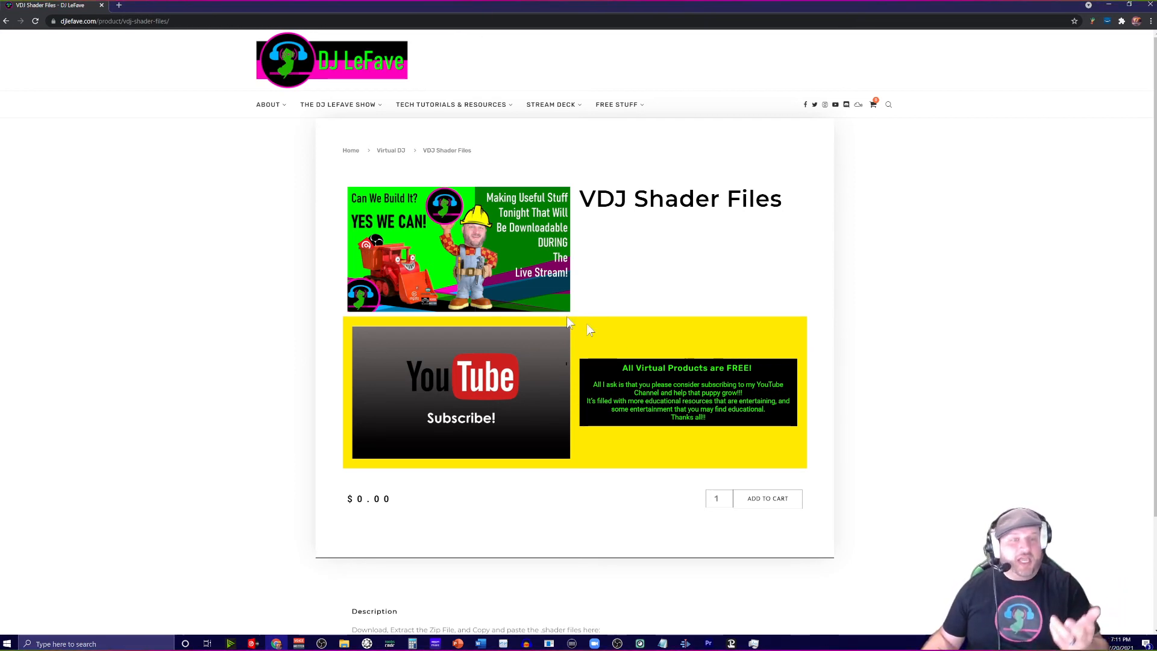
{"action": "scroll", "coordinate": [497, 446], "scroll_direction": "down", "scroll_amount": 2}
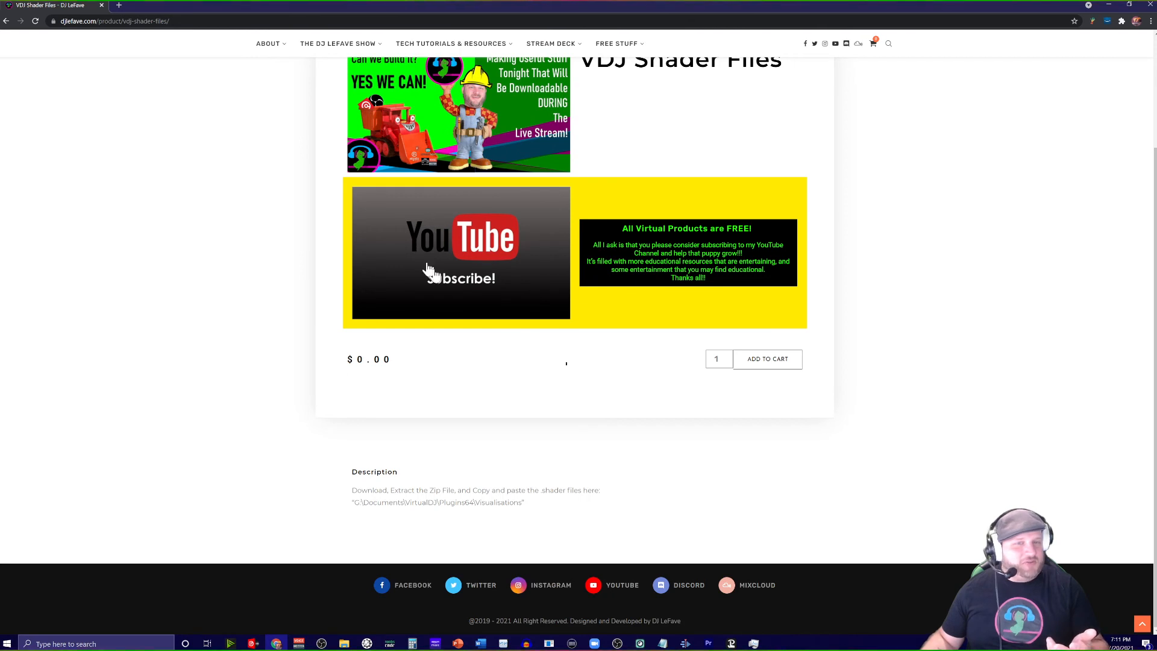
{"action": "scroll", "coordinate": [469, 211], "scroll_direction": "up", "scroll_amount": 1}
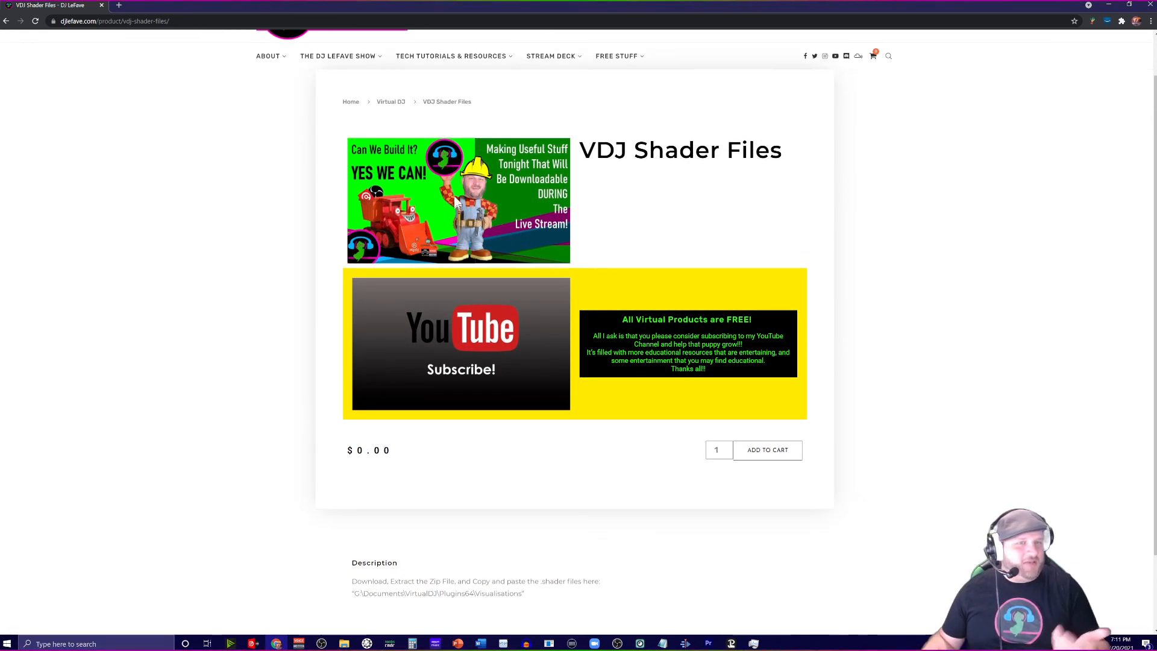